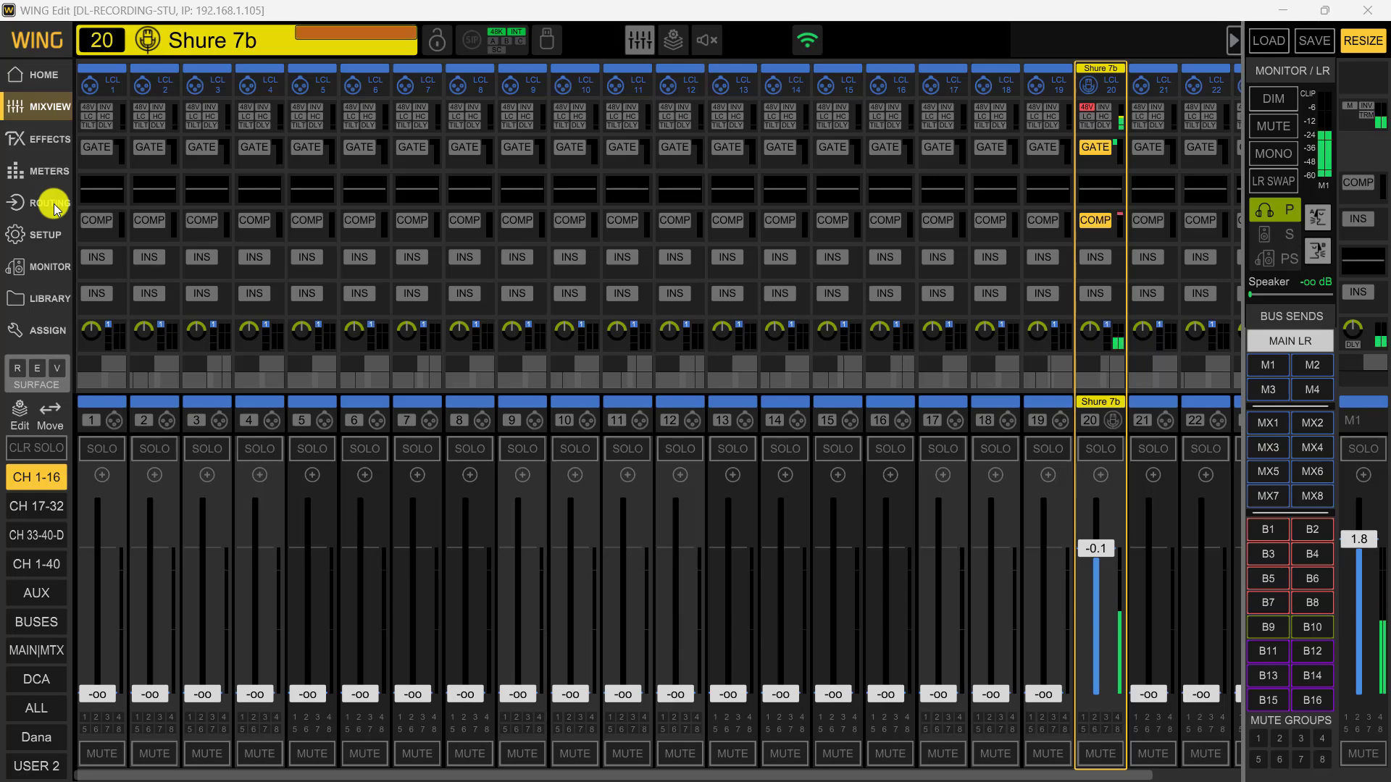
Show the input sources in the routing view and choose the Local In source group
{"action": "left_click", "coordinate": [57, 209]}
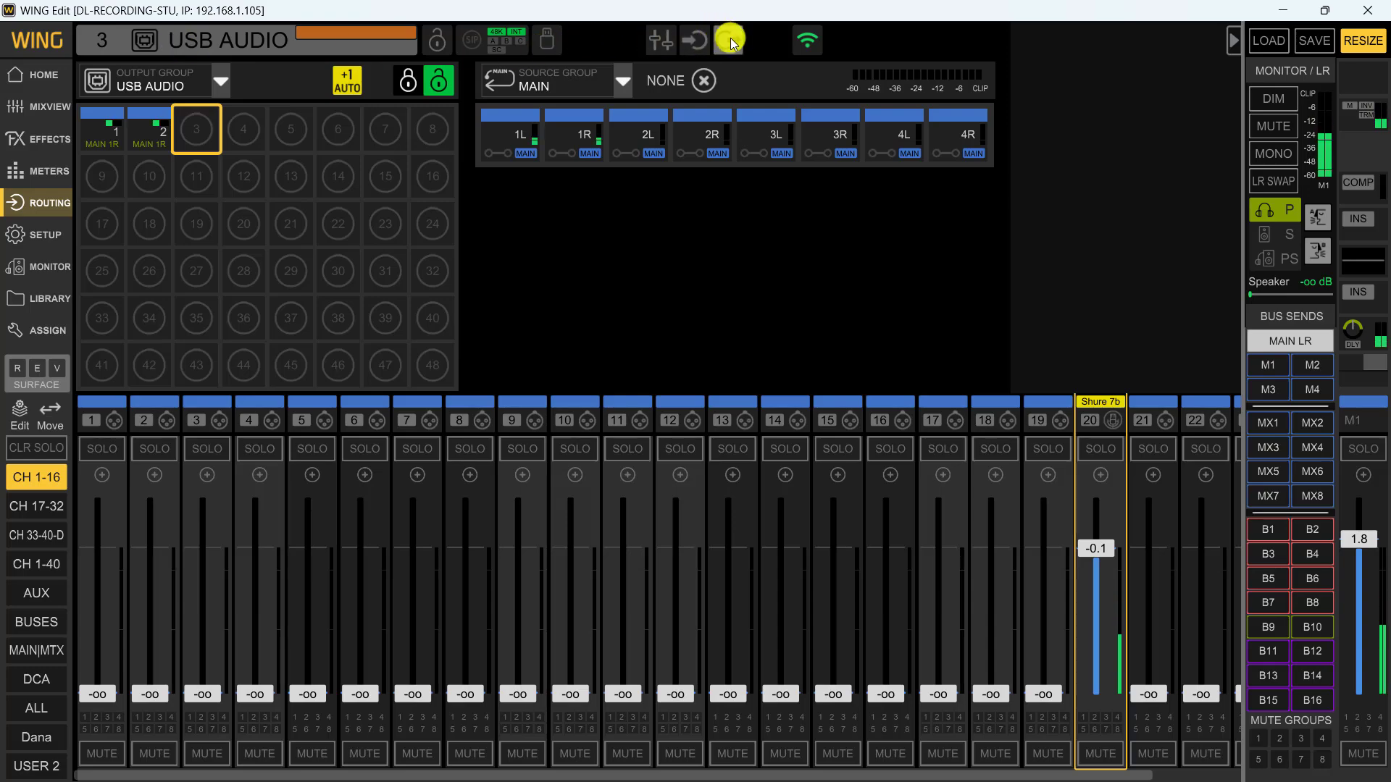
{"action": "left_click", "coordinate": [691, 41]}
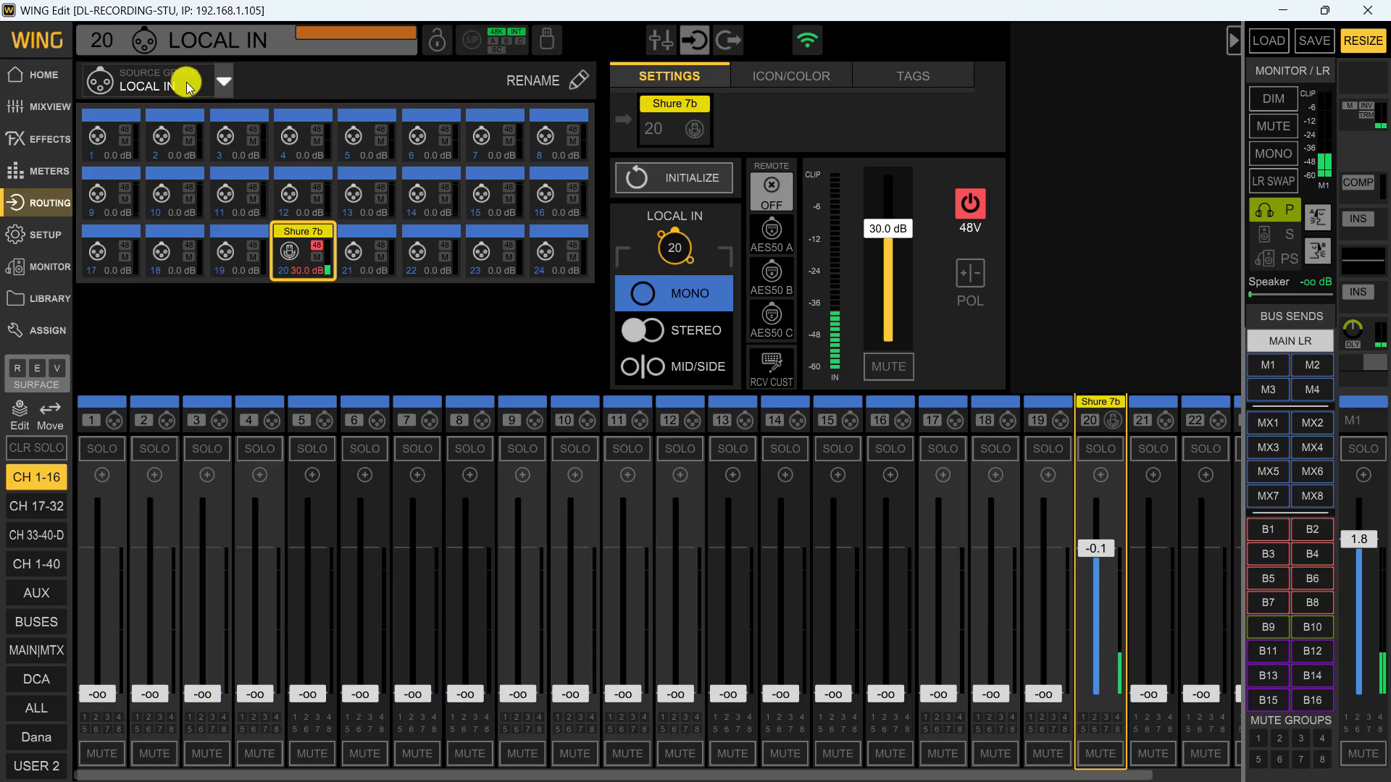
{"action": "left_click", "coordinate": [224, 81]}
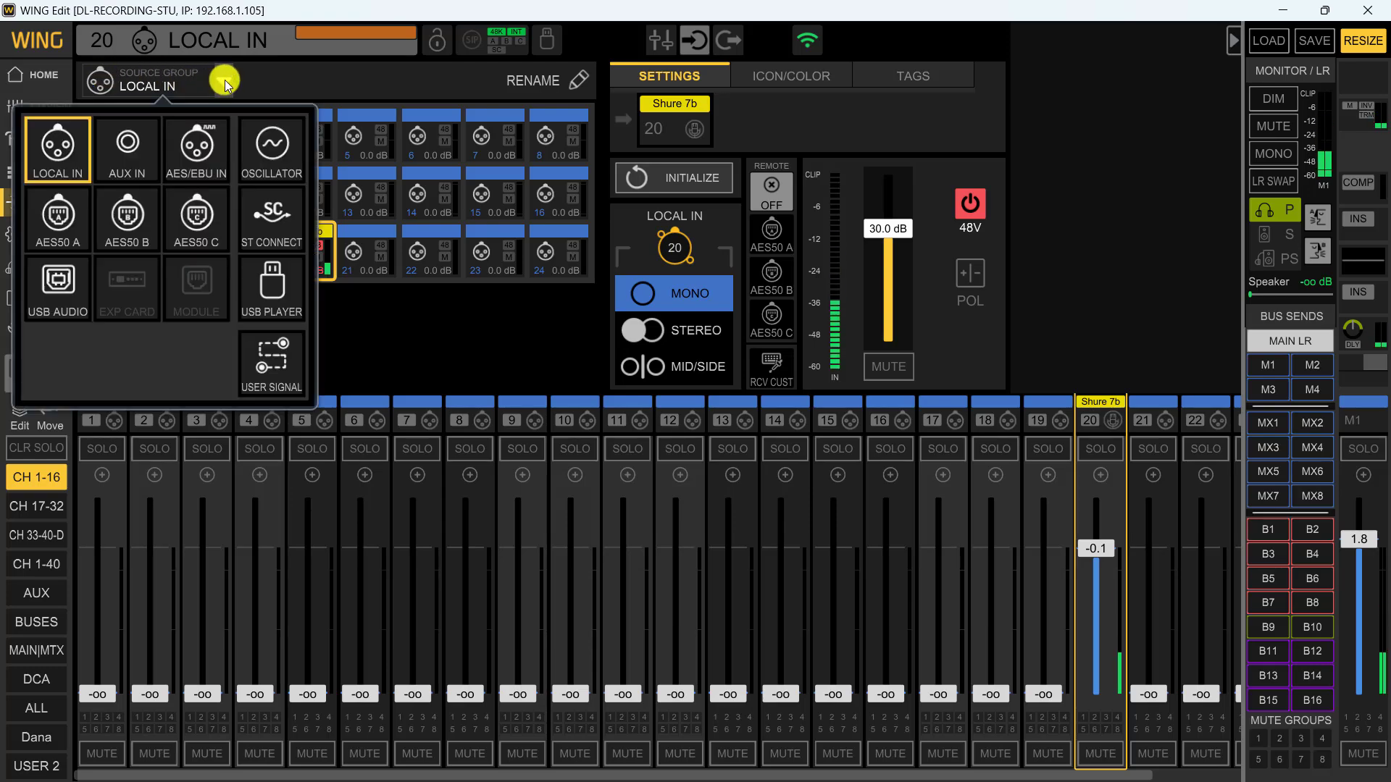
{"action": "left_click", "coordinate": [58, 132]}
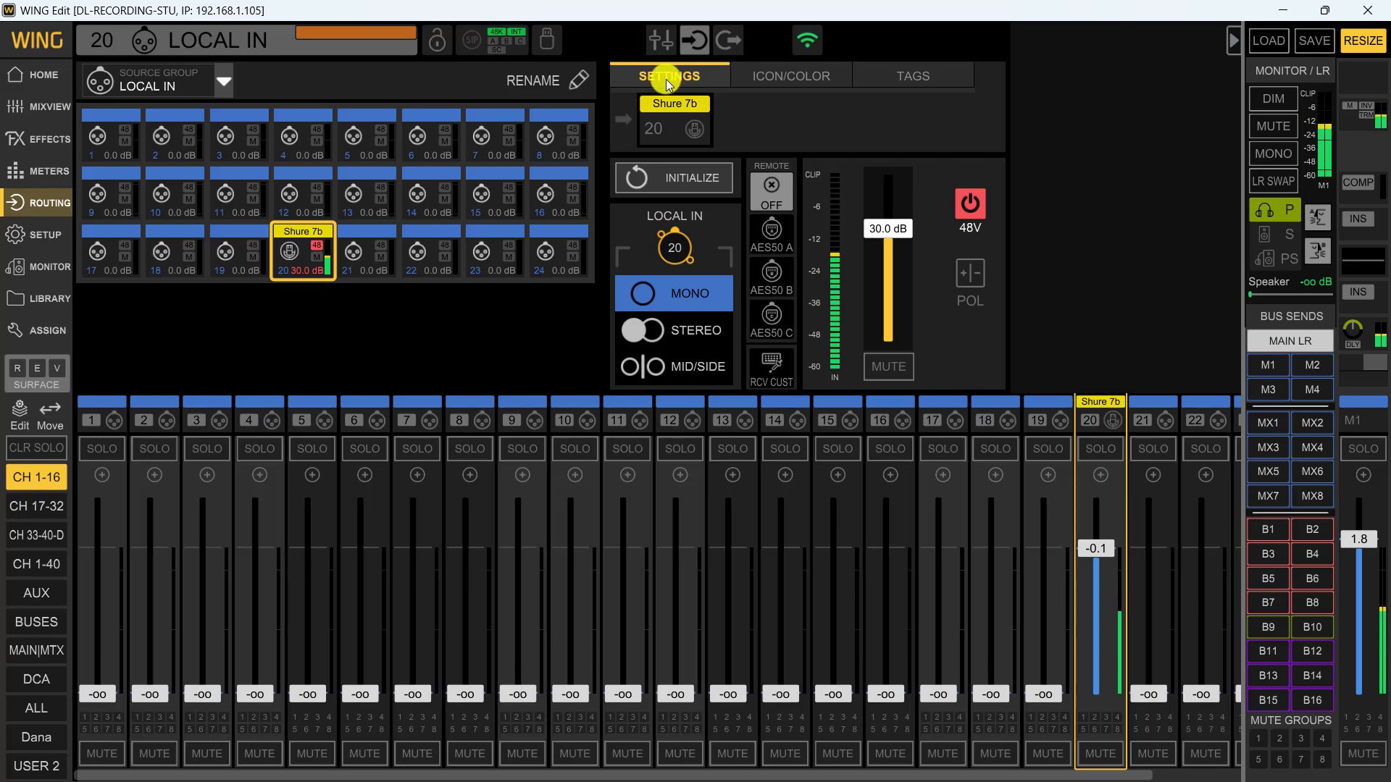
Examine the name, icon and colour options of Local In source 20
{"action": "left_click", "coordinate": [561, 80]}
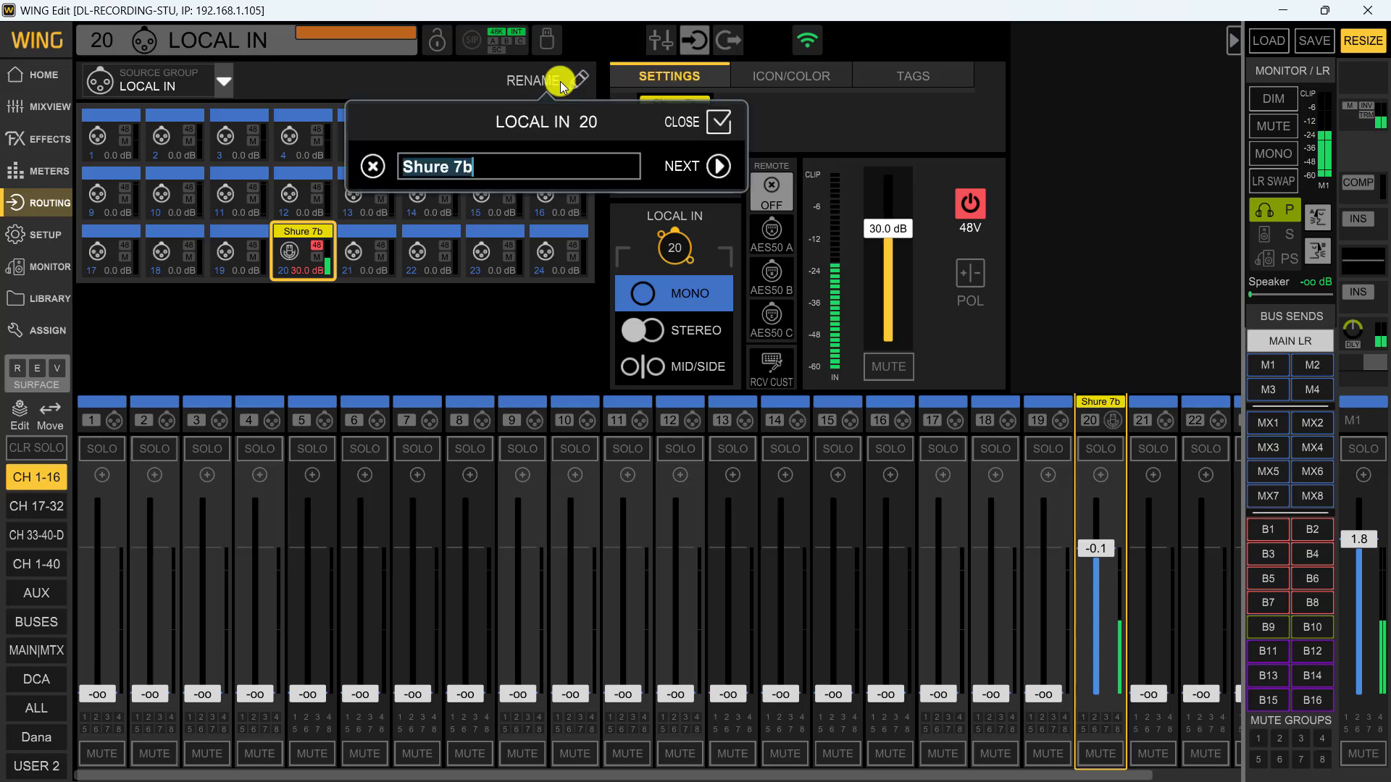
{"action": "left_click", "coordinate": [487, 171]}
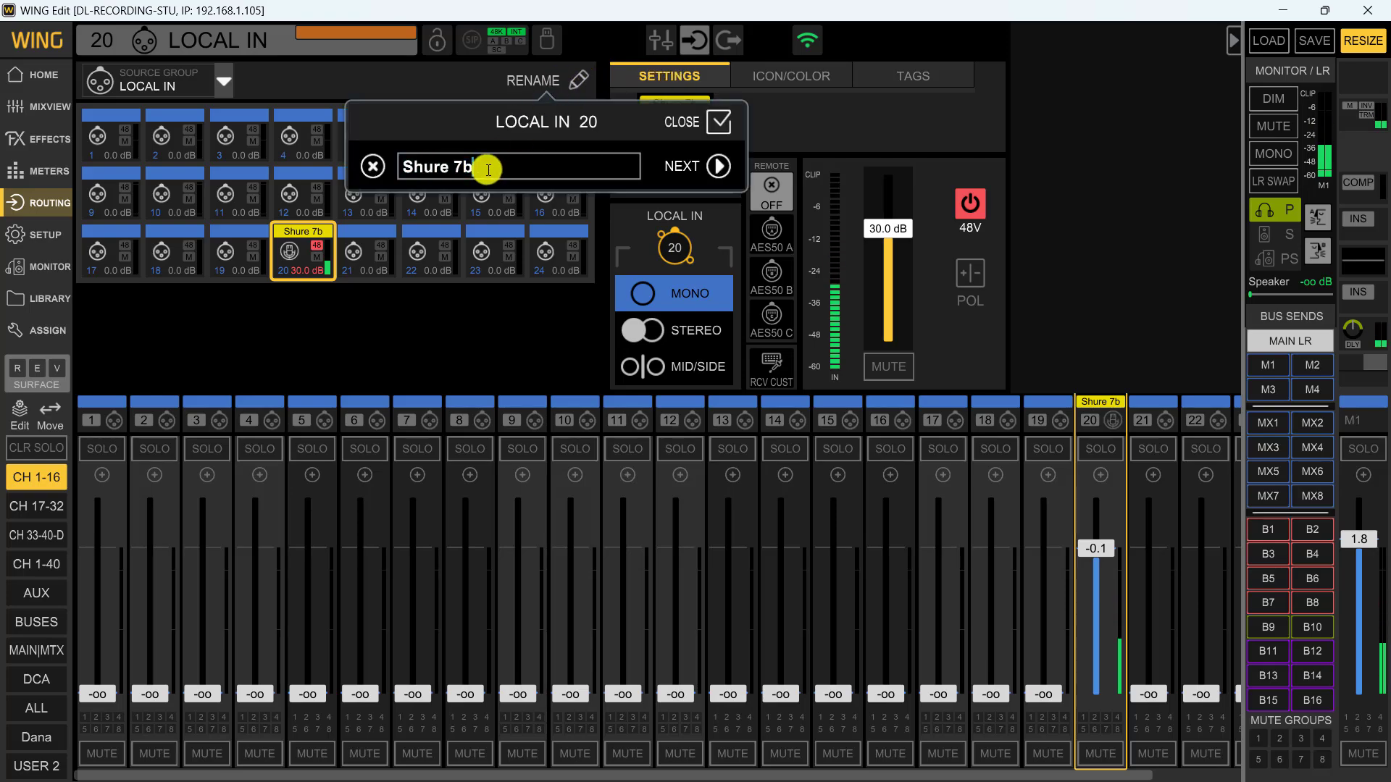
{"action": "left_click", "coordinate": [720, 121]}
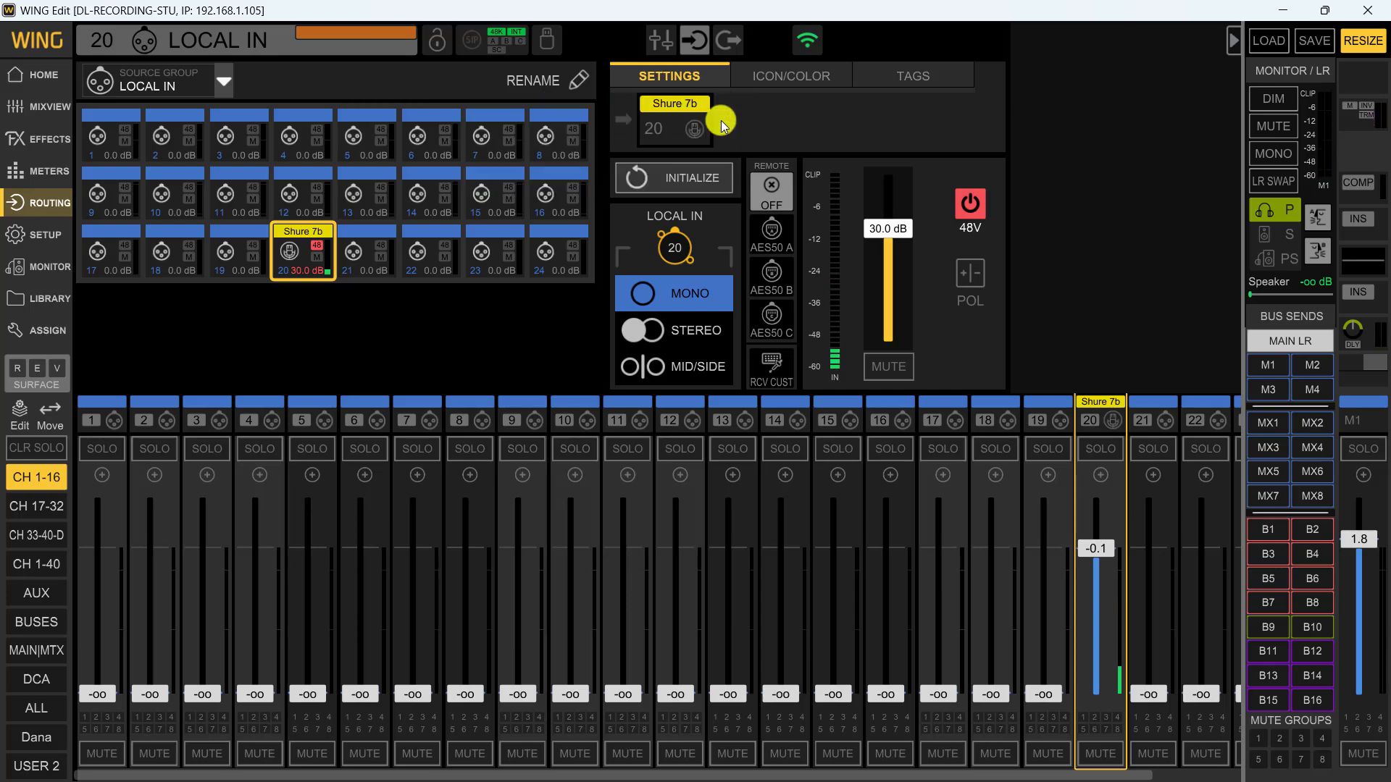
{"action": "left_click", "coordinate": [801, 76]}
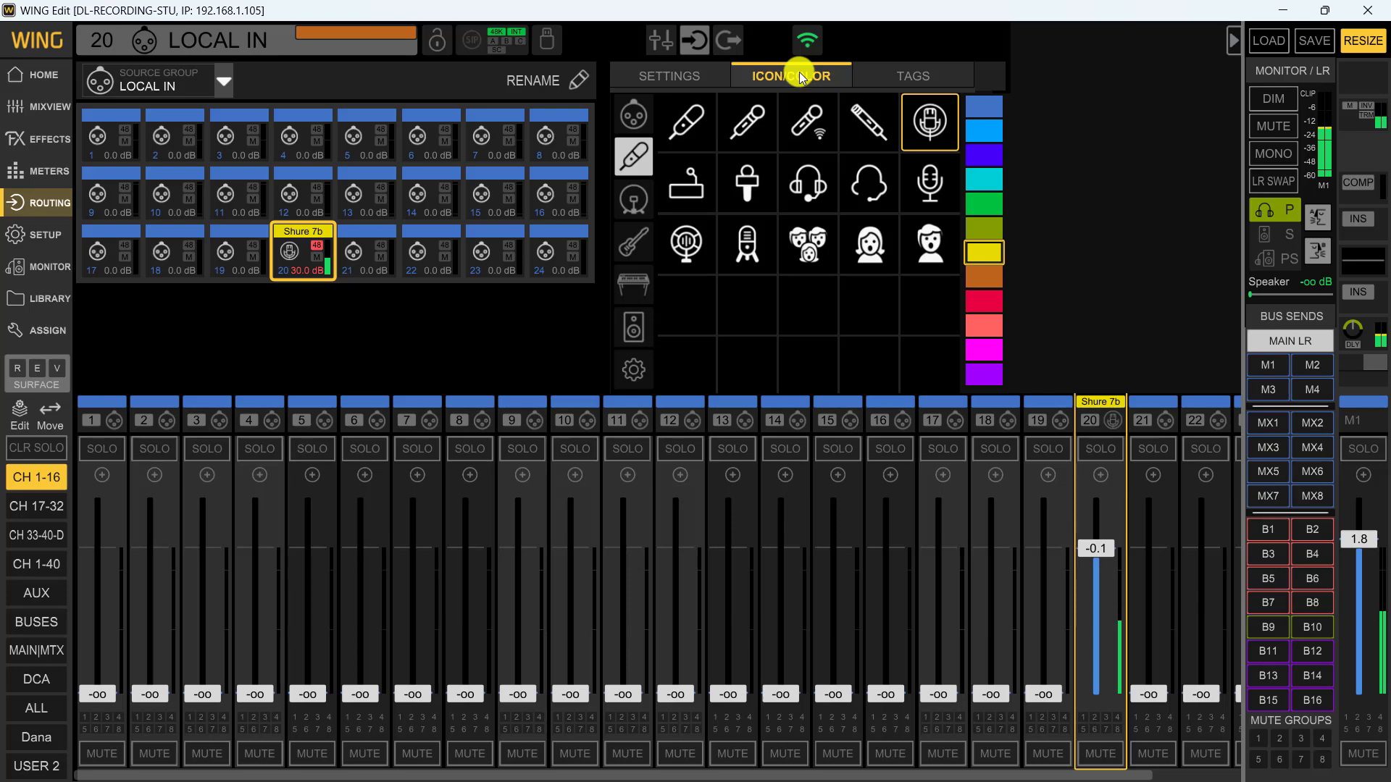
Add a "Videos" tag to Local In source 20 and return to its settings
{"action": "left_click", "coordinate": [915, 78]}
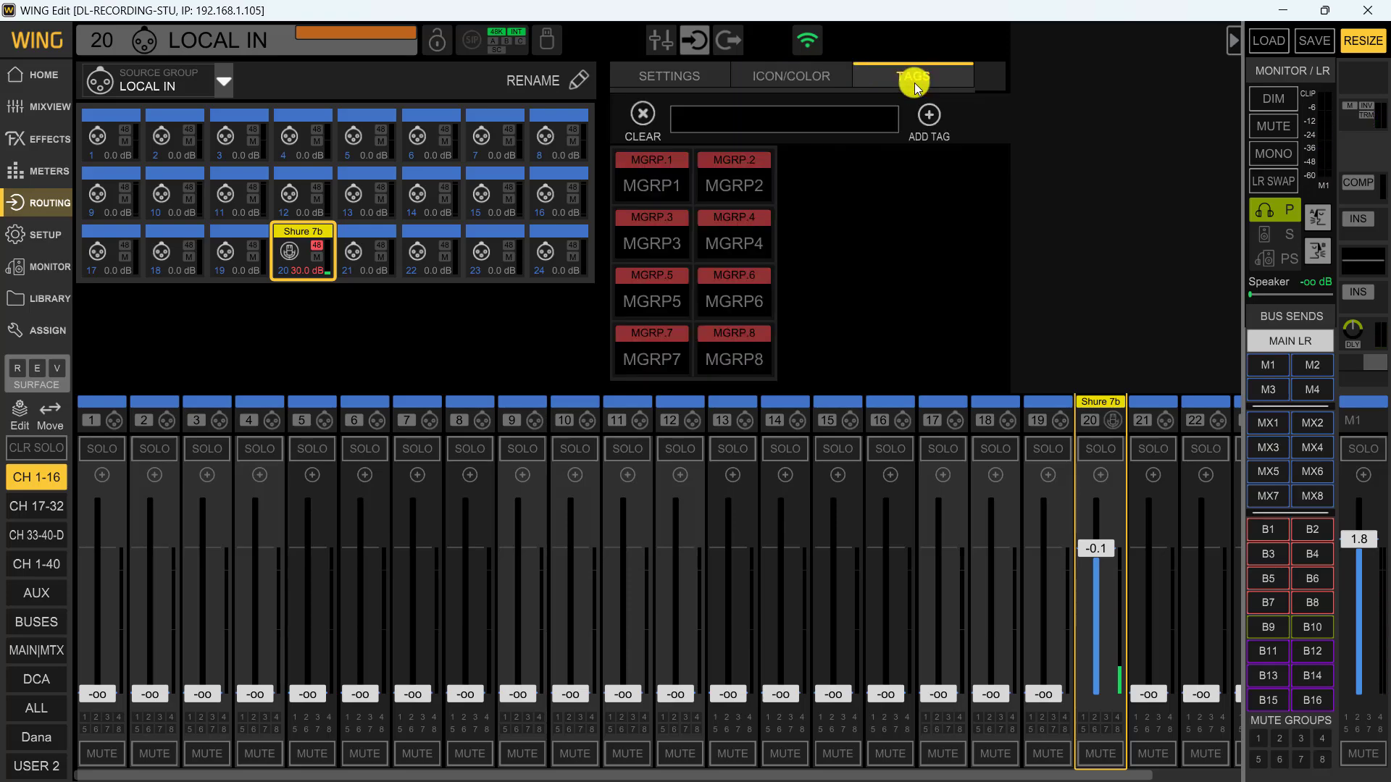
{"action": "left_click", "coordinate": [761, 121]}
{"action": "type", "text": "Videos"}
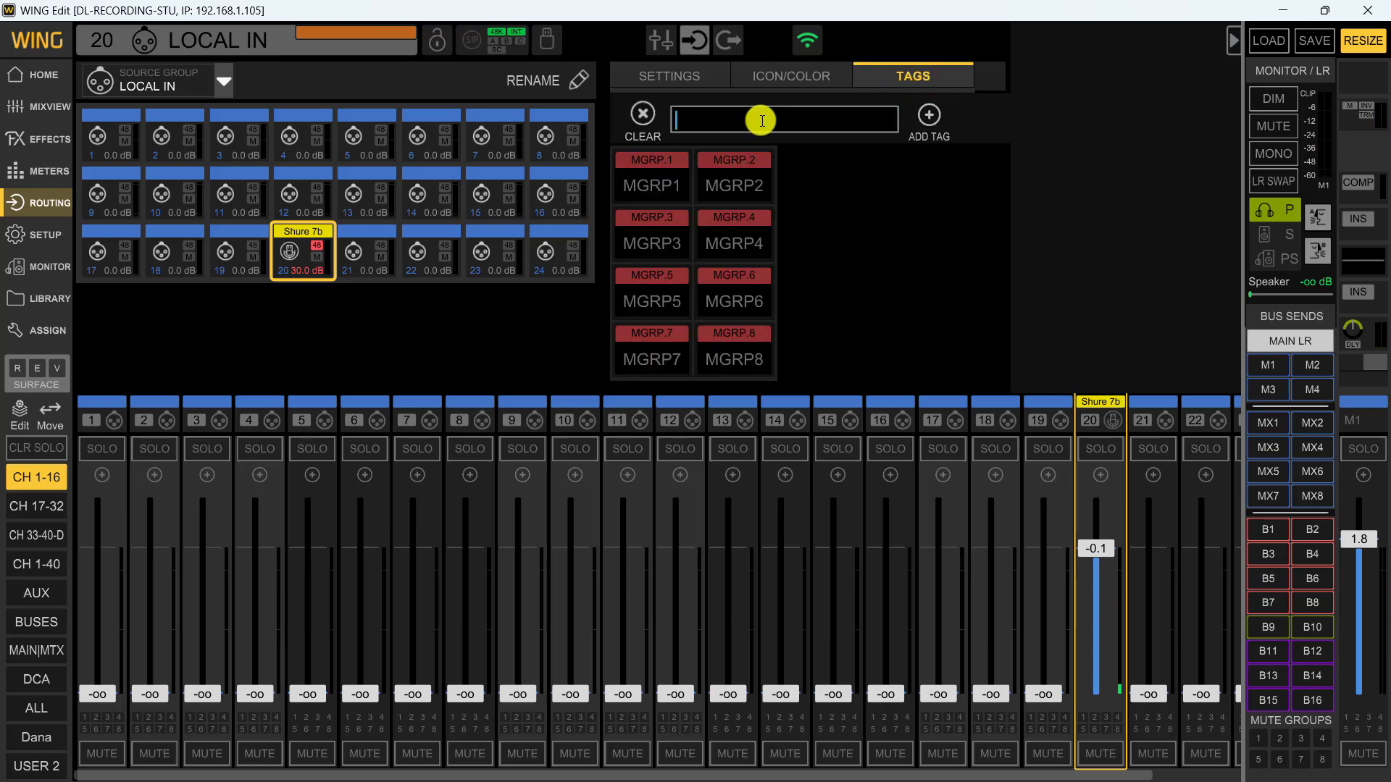
{"action": "left_click", "coordinate": [934, 120]}
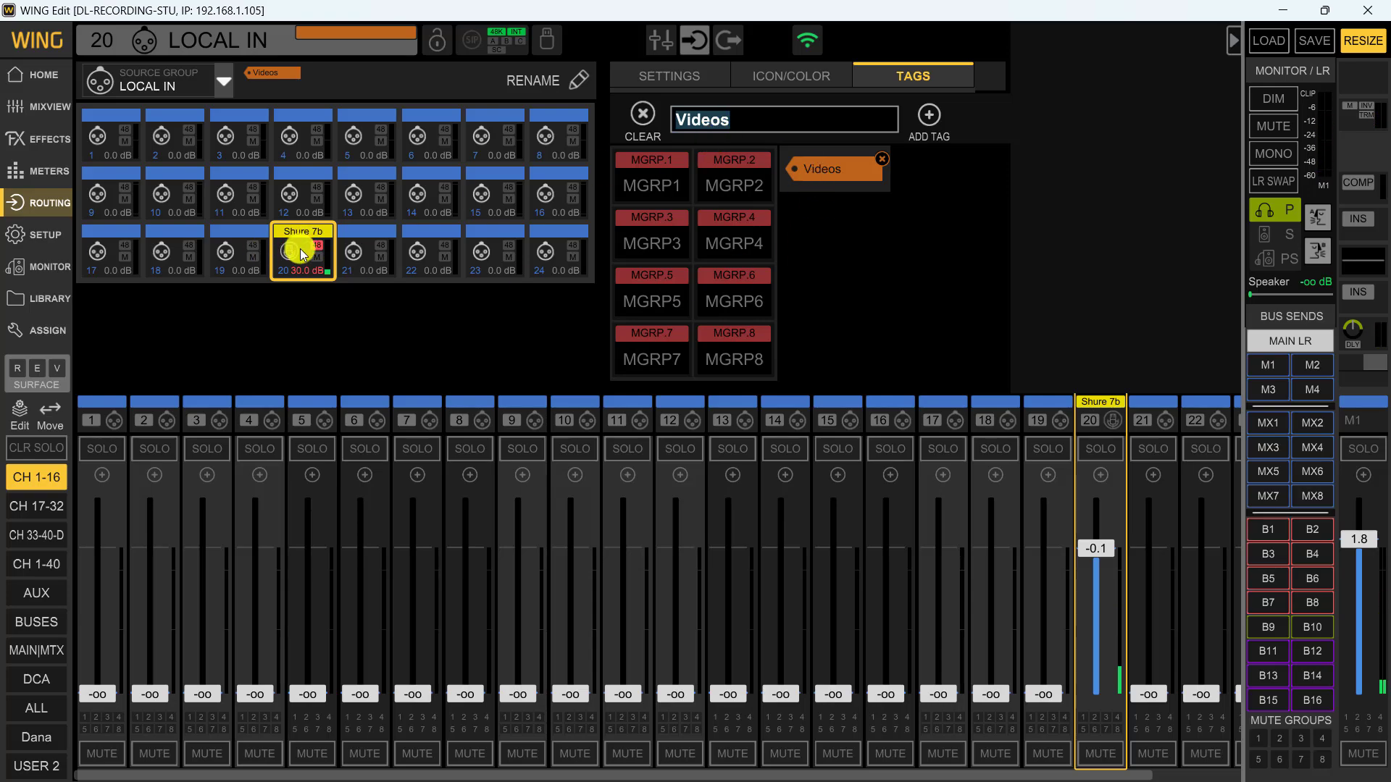
{"action": "left_click", "coordinate": [676, 74]}
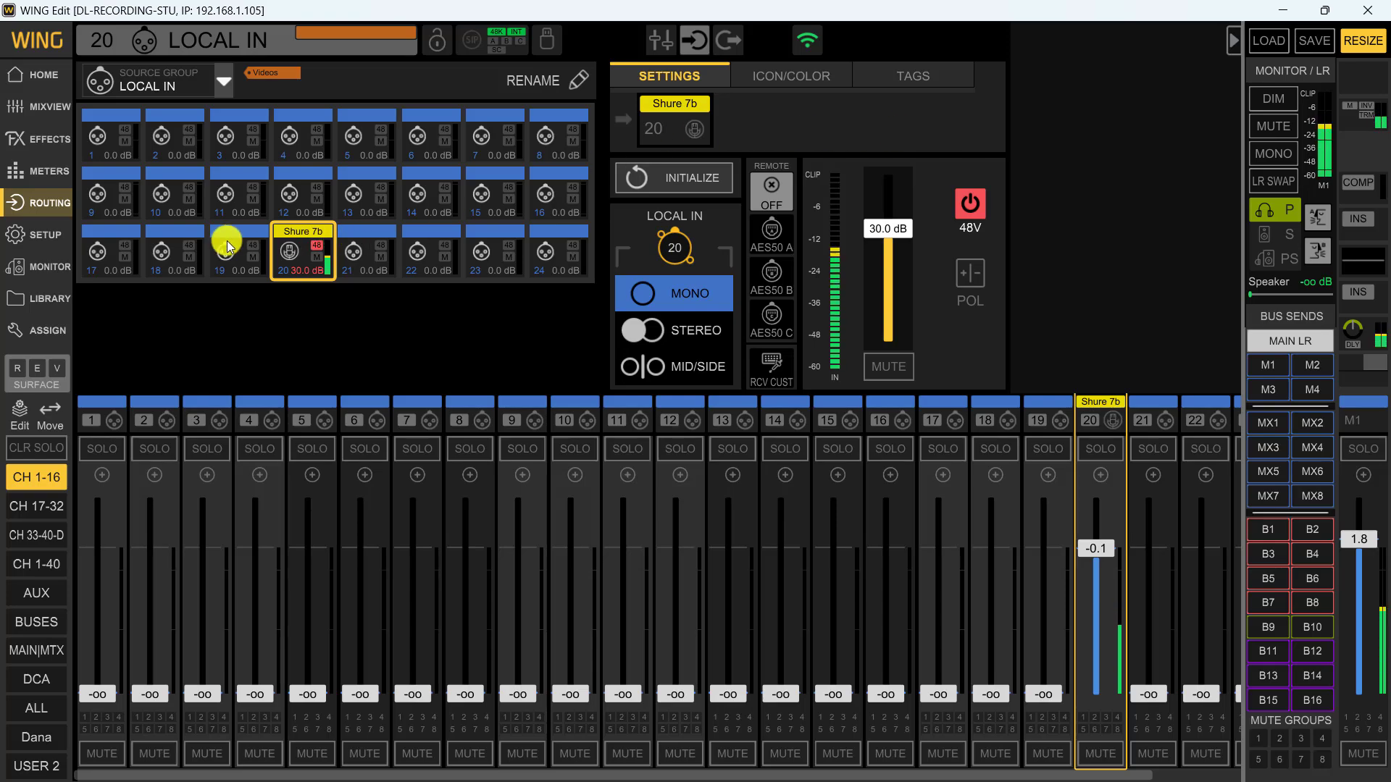
Rename Local In source 19 to "Sound Bullet"
{"action": "left_click", "coordinate": [224, 258]}
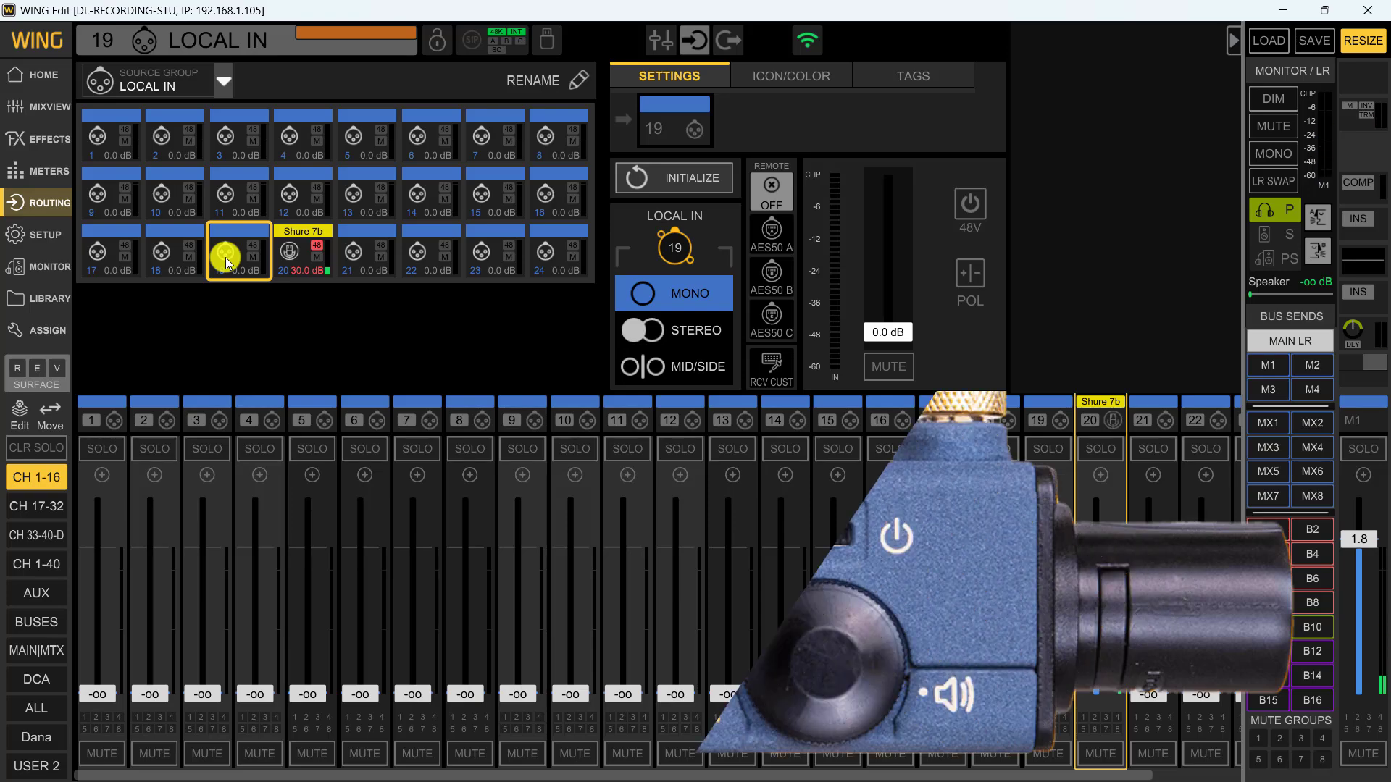
{"action": "left_click", "coordinate": [575, 78]}
{"action": "type", "text": "Sound Bullet"}
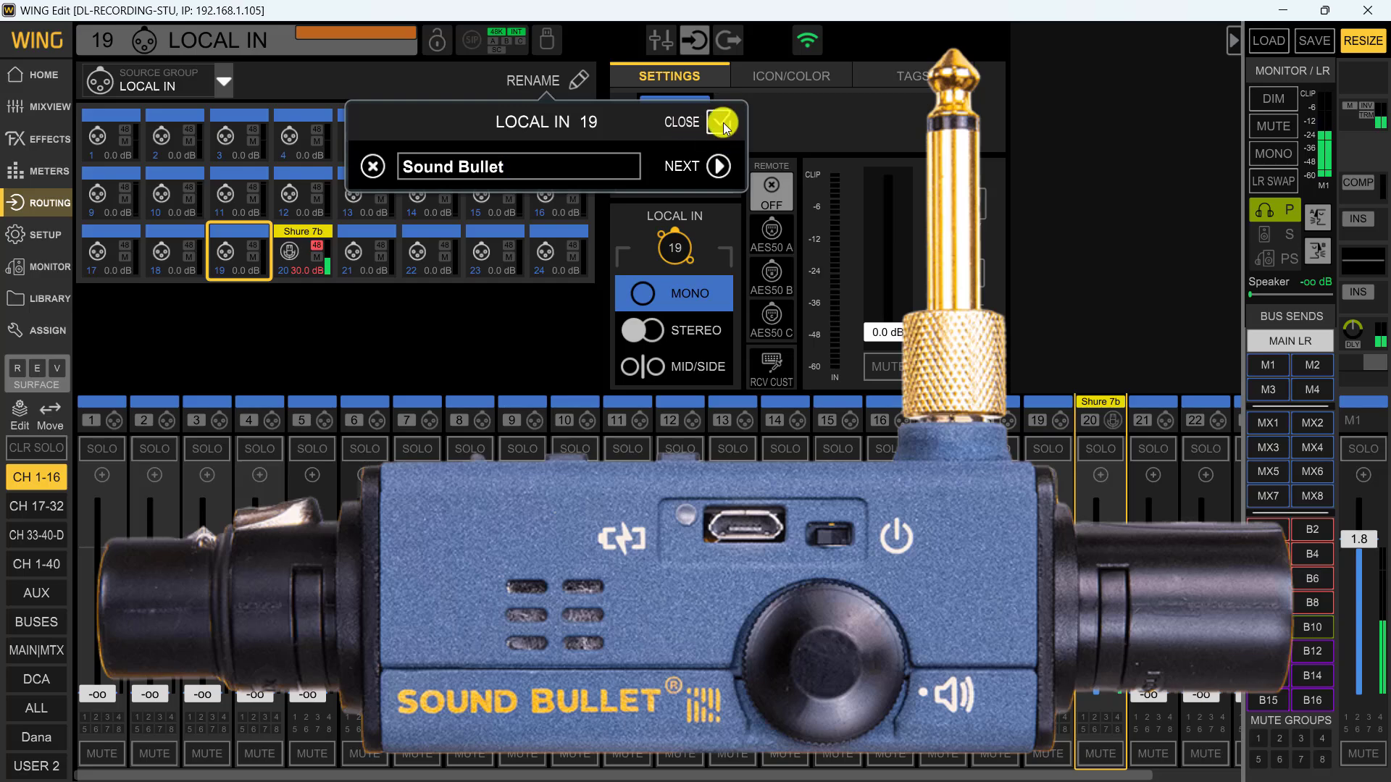
{"action": "left_click", "coordinate": [721, 123]}
Give the Sound Bullet source the dark blue-violet colour and the smiley icon, and select channel 19
{"action": "left_click", "coordinate": [782, 77]}
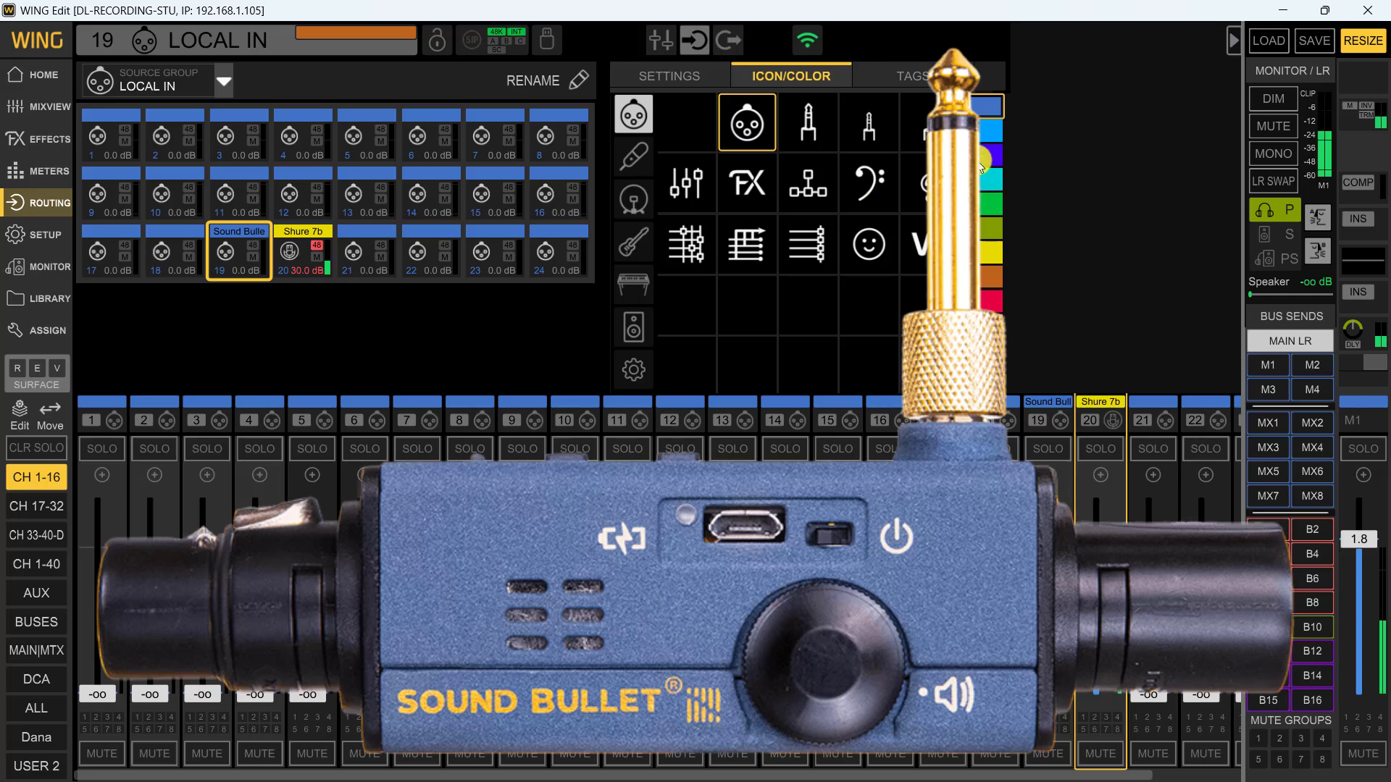
{"action": "left_click", "coordinate": [988, 155]}
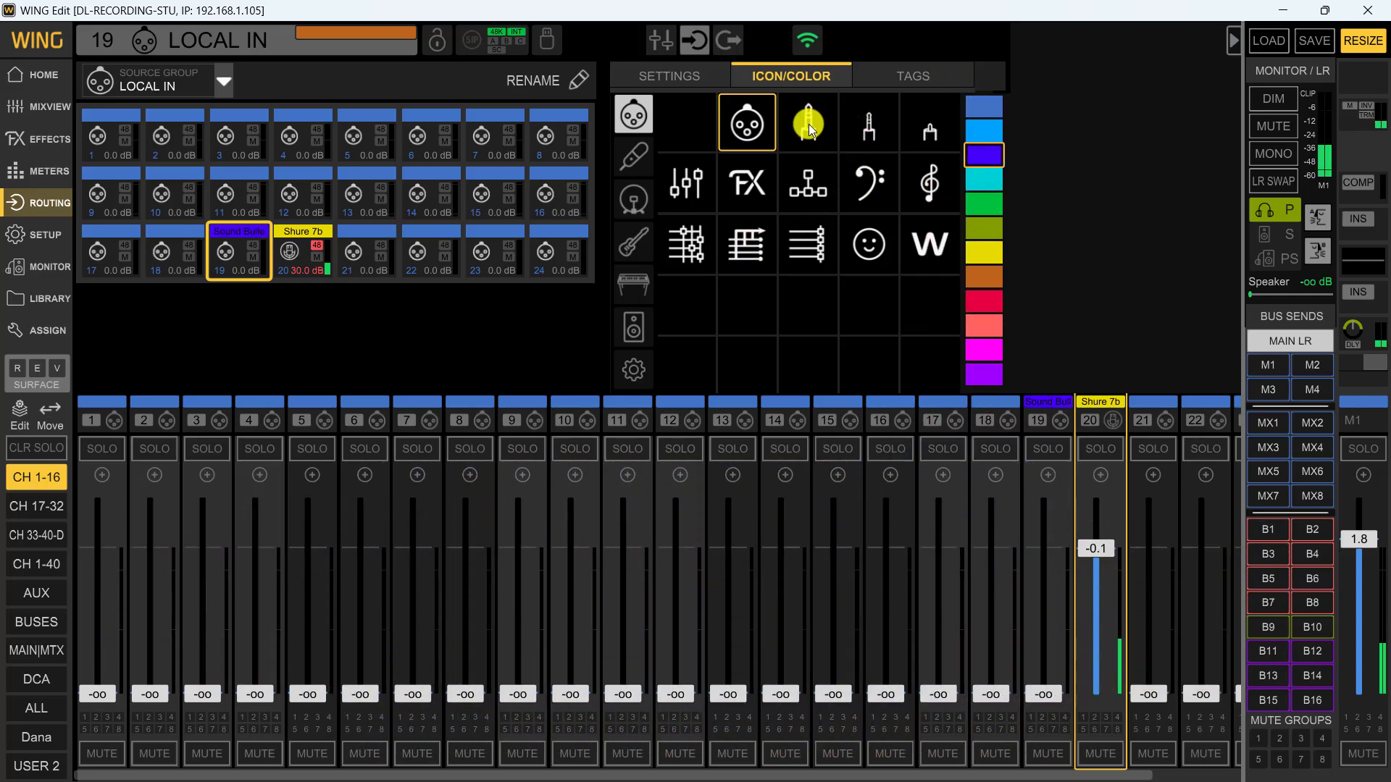
{"action": "left_click", "coordinate": [869, 255]}
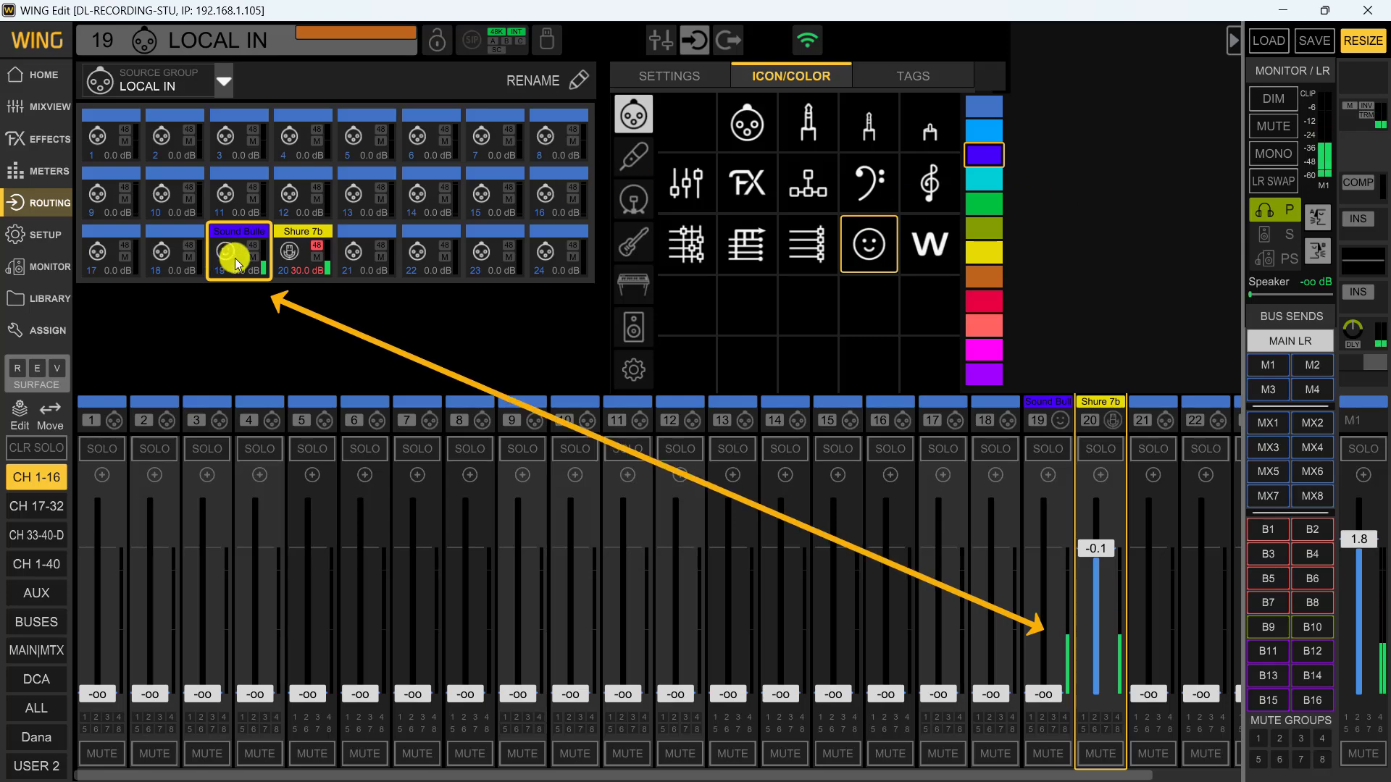
{"action": "left_click", "coordinate": [1050, 413]}
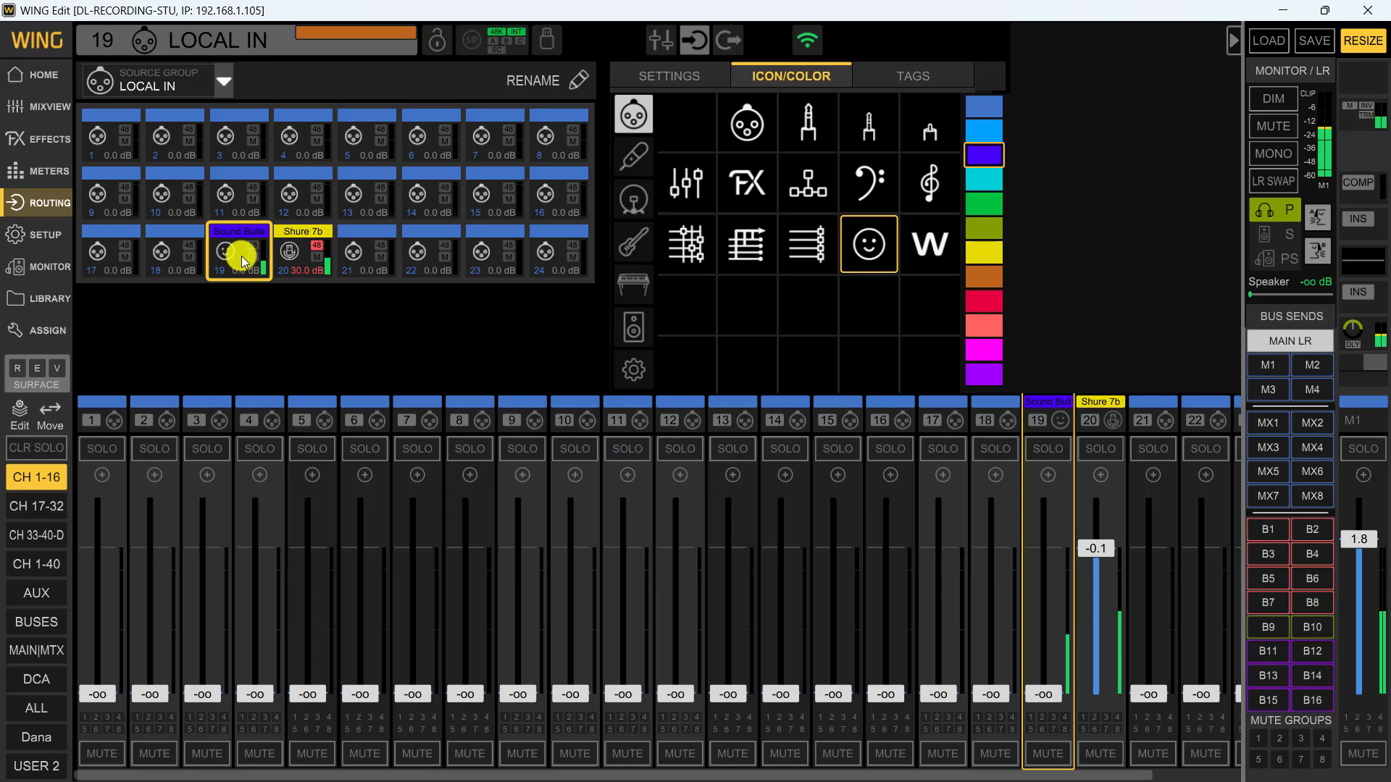
Assign the Sound Bullet source (Local In 19) as the main input of channel 3
{"action": "left_click", "coordinate": [210, 406]}
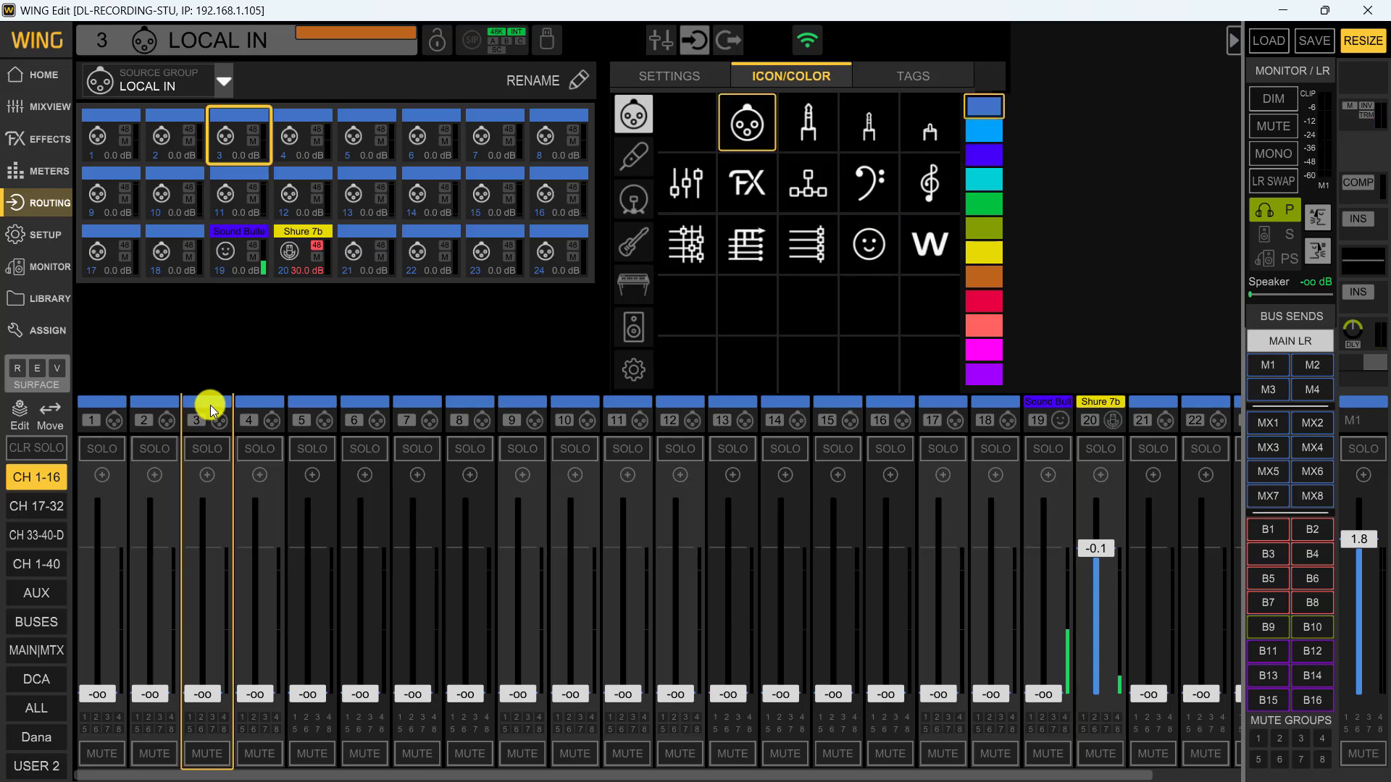
{"action": "left_click", "coordinate": [202, 44]}
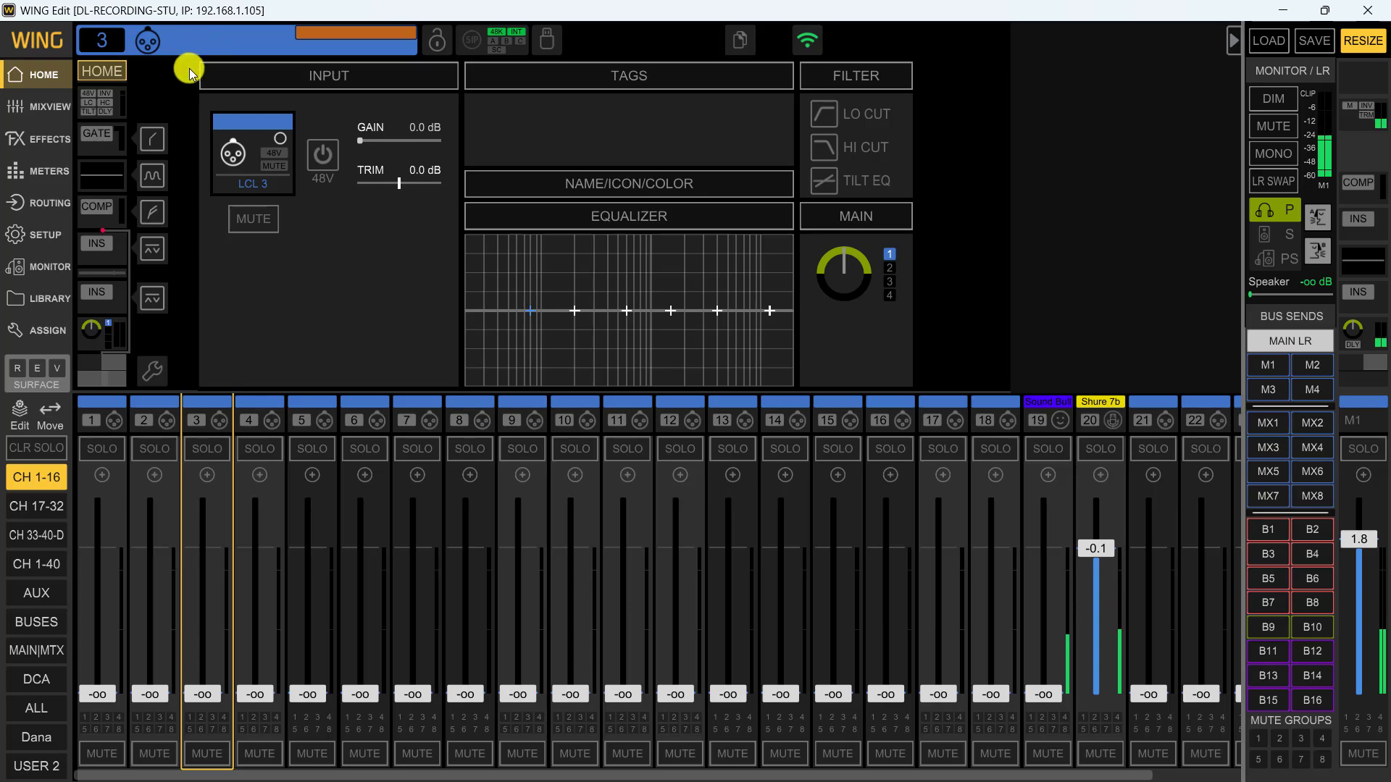
{"action": "left_click", "coordinate": [242, 142]}
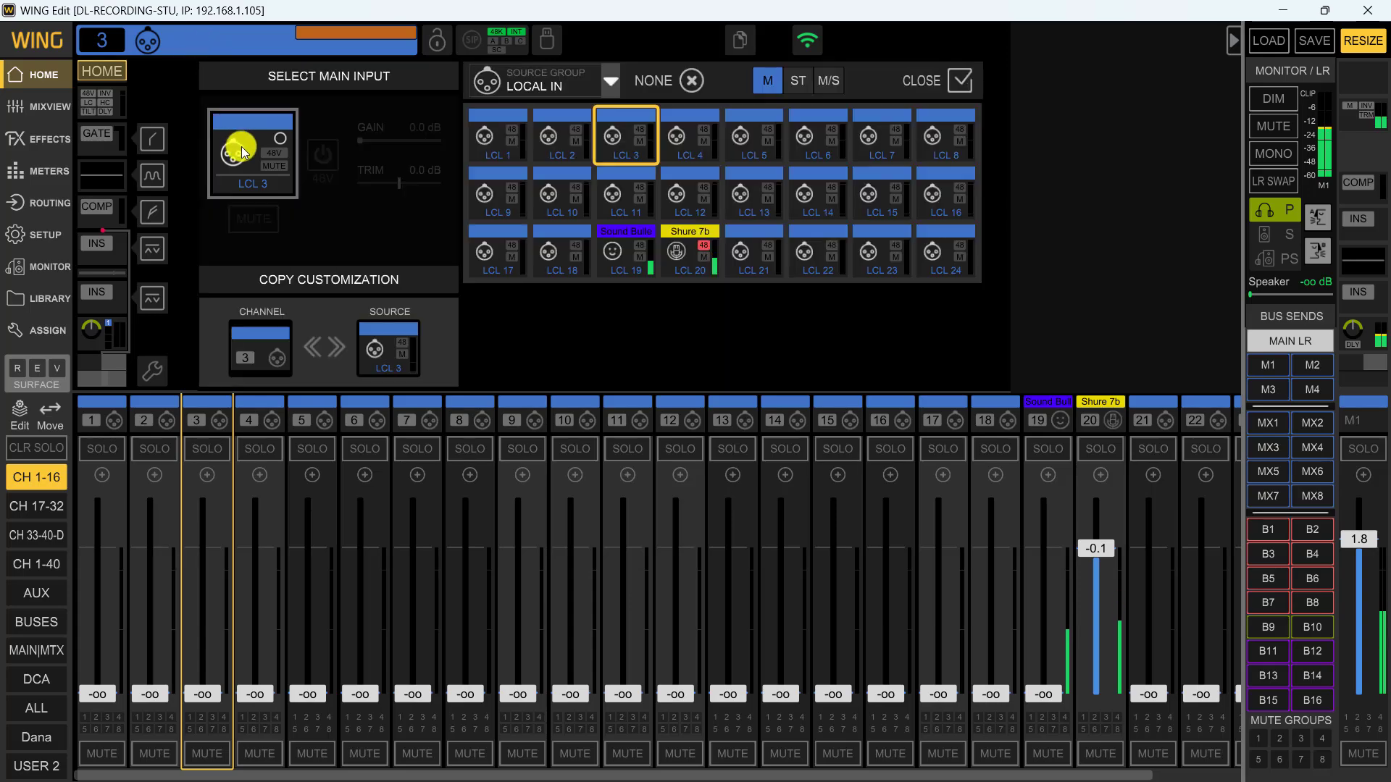
{"action": "left_click", "coordinate": [623, 255]}
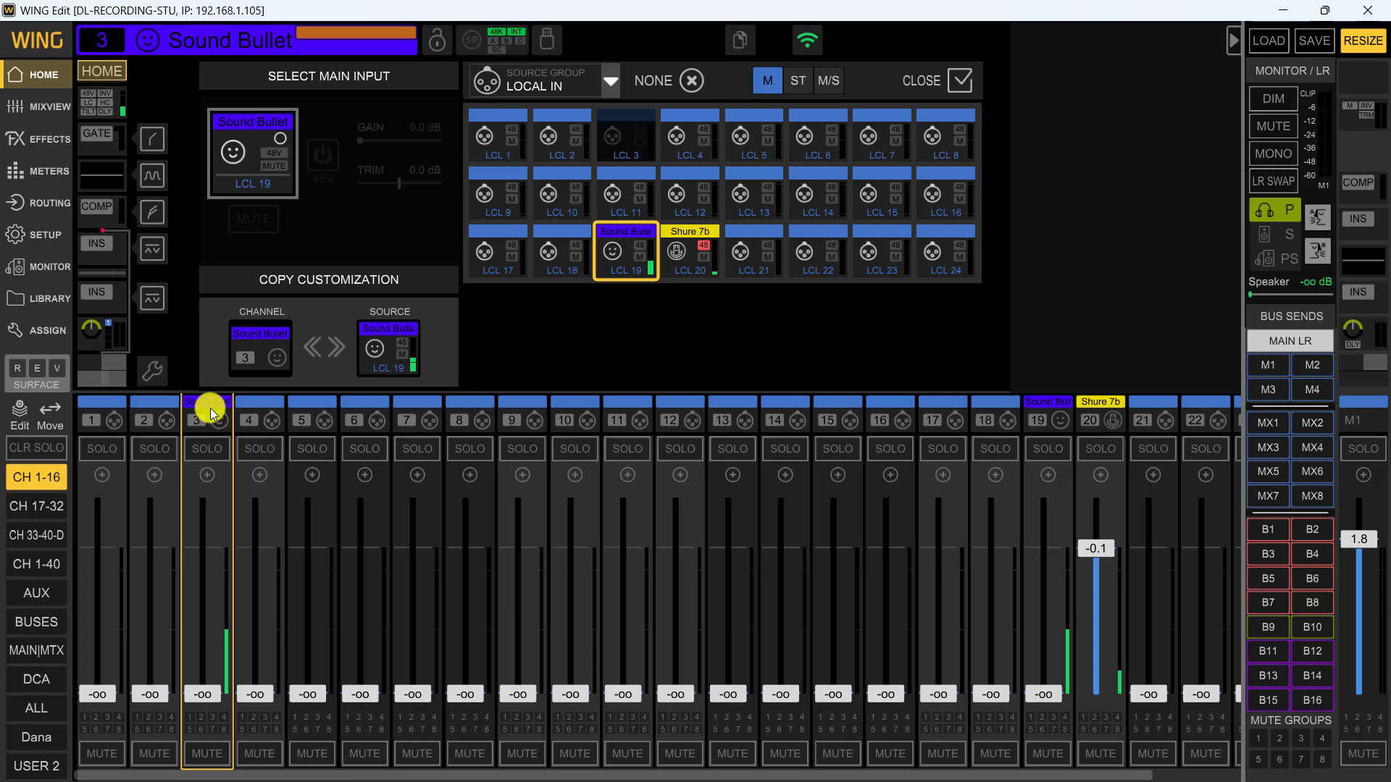
Customize channel 5 with the name "Test", the yellow colour and the large jack plug icon
{"action": "left_click", "coordinate": [314, 407]}
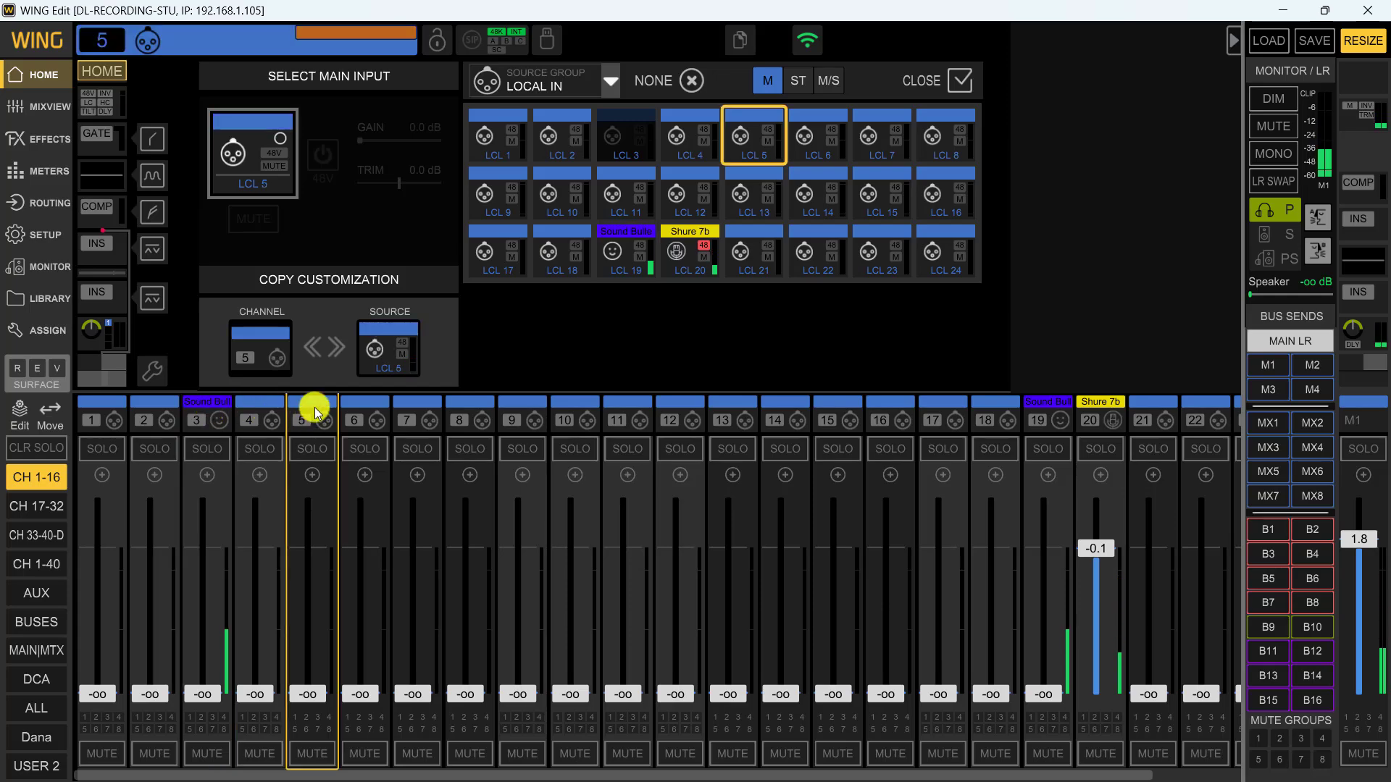
{"action": "left_click", "coordinate": [255, 43]}
{"action": "left_click", "coordinate": [621, 192]}
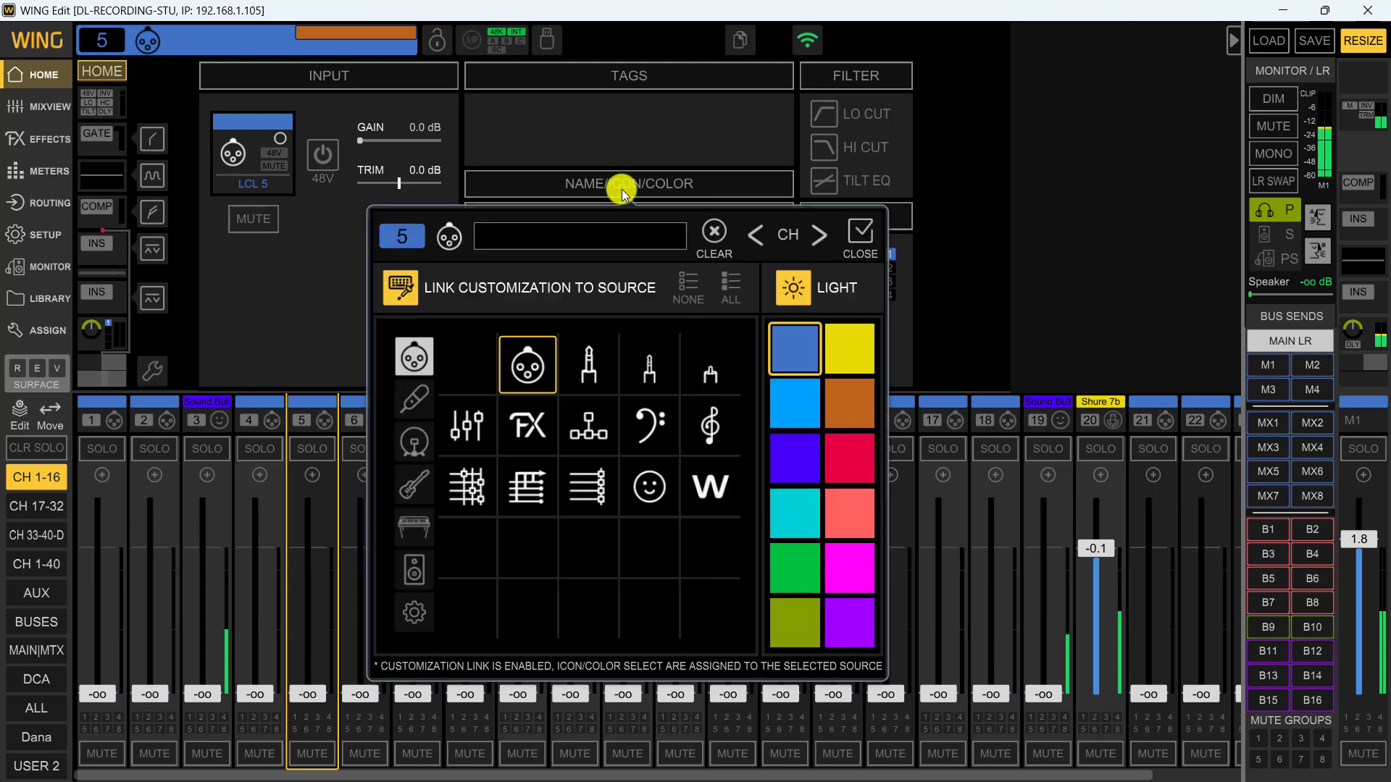
{"action": "left_click", "coordinate": [558, 231]}
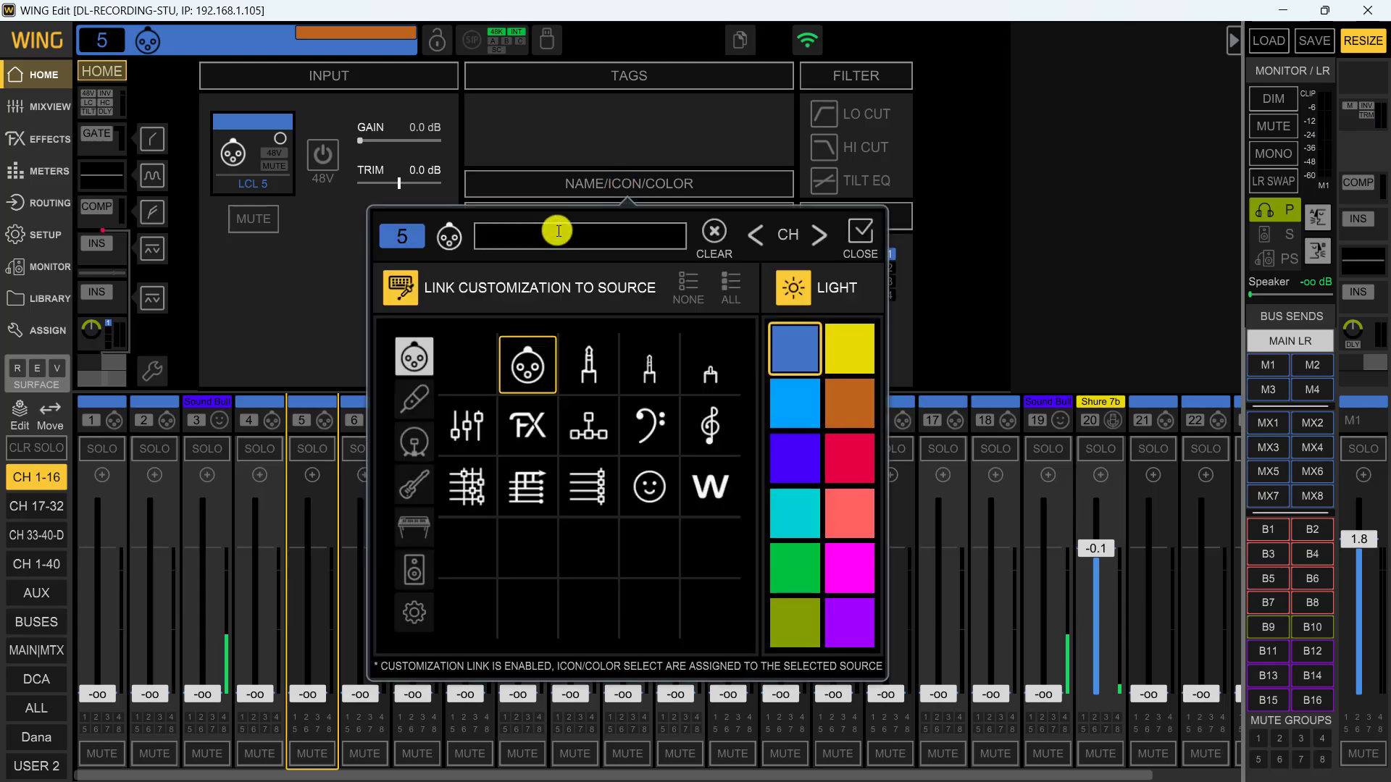
{"action": "type", "text": "Test"}
{"action": "left_click", "coordinate": [854, 348]}
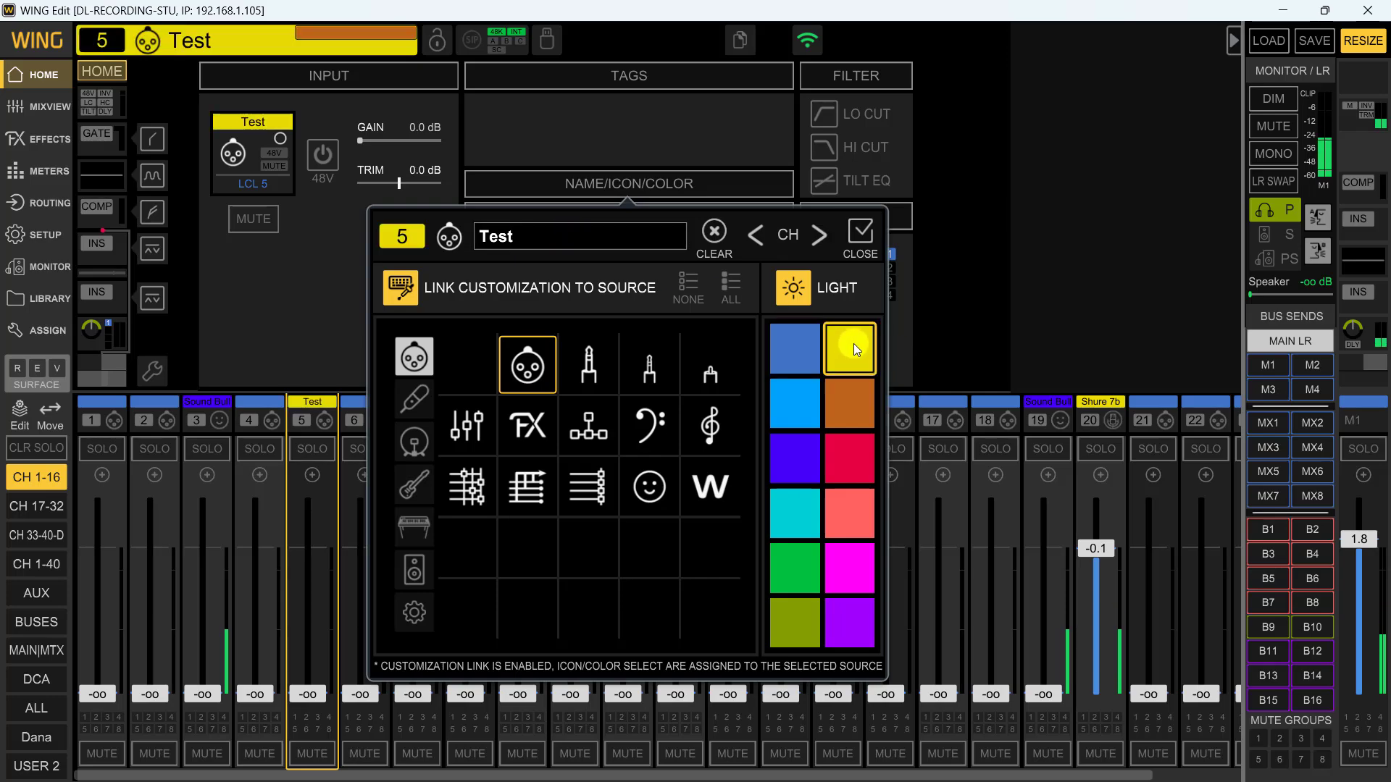
{"action": "left_click", "coordinate": [590, 362]}
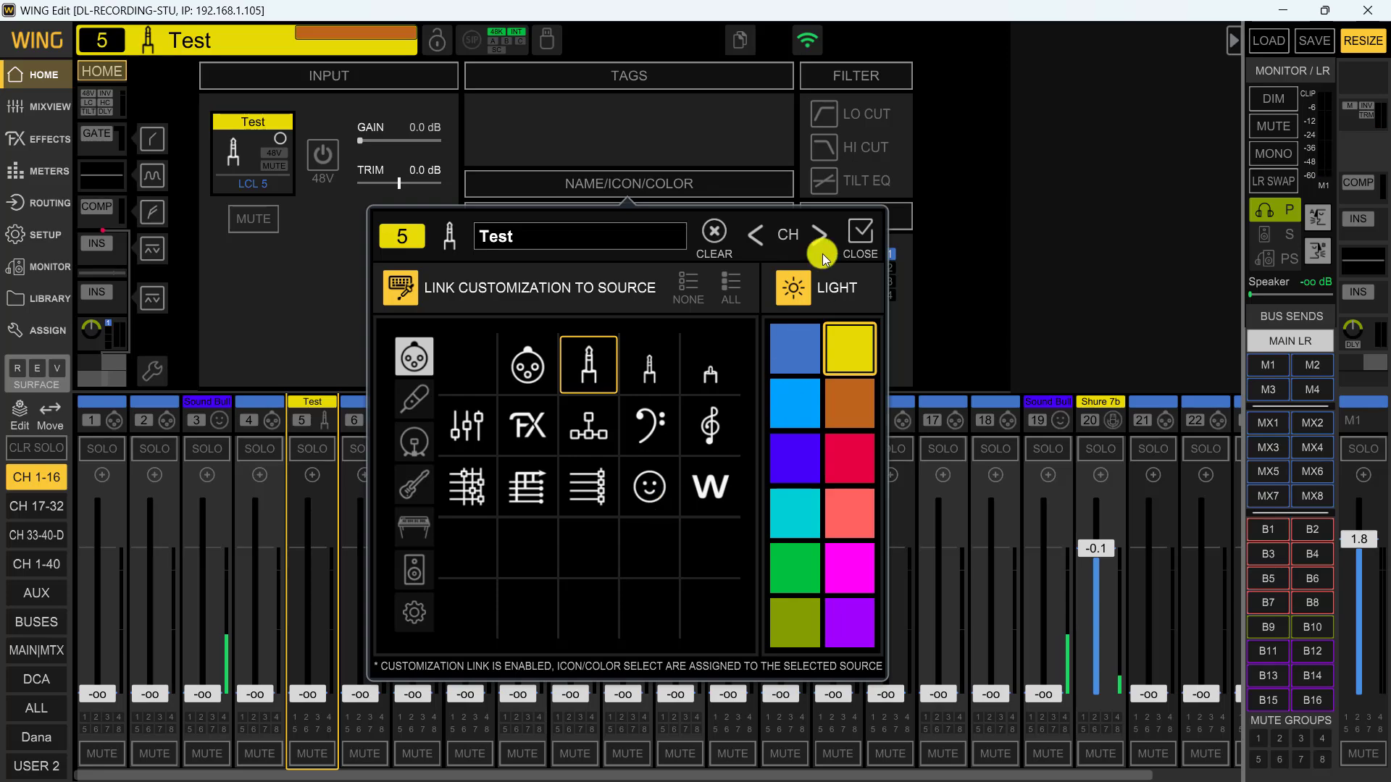
{"action": "left_click", "coordinate": [863, 234]}
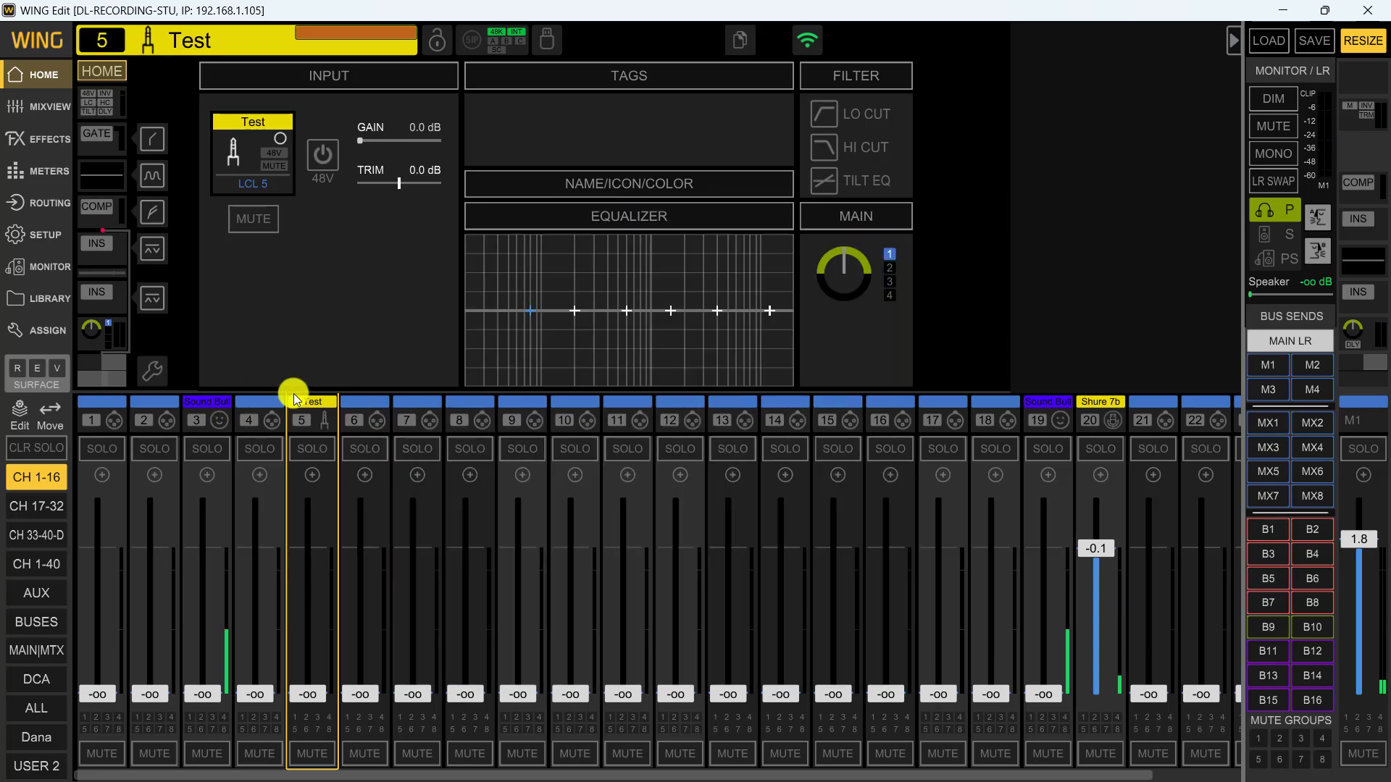
Set the main input of channel 5 to Local In 1
{"action": "left_click", "coordinate": [250, 157]}
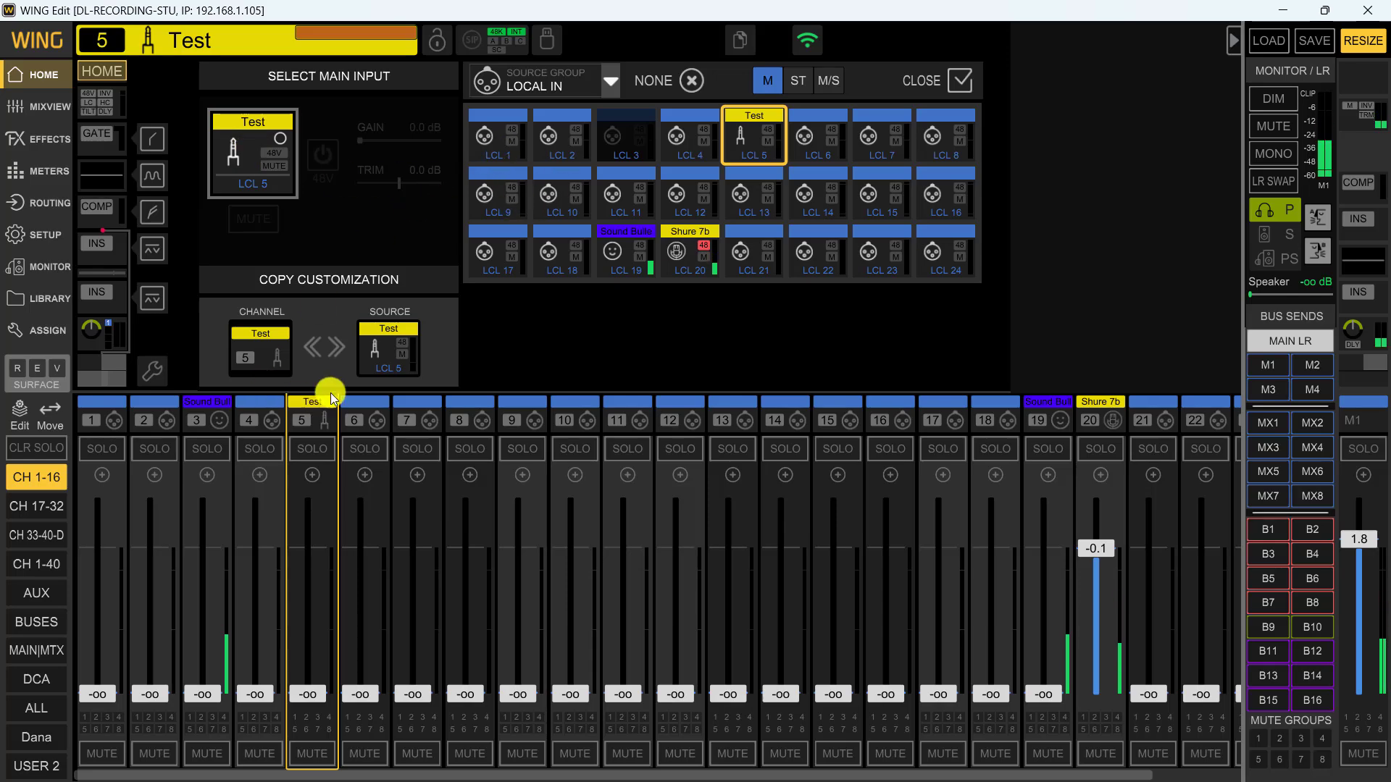
{"action": "left_click", "coordinate": [507, 138]}
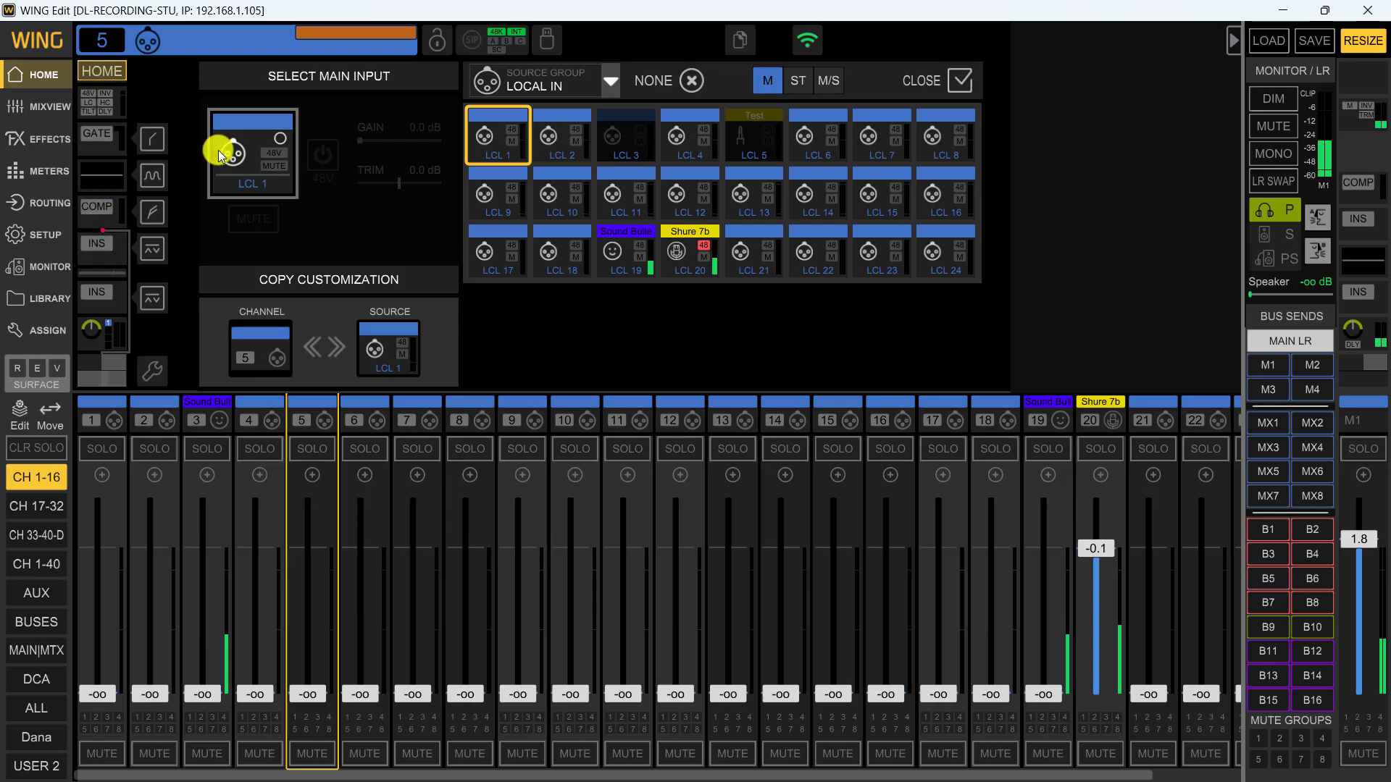
Name Local In source 1 "Test" and give it the green colour and the second of the line-grid icons
{"action": "left_click", "coordinate": [32, 199]}
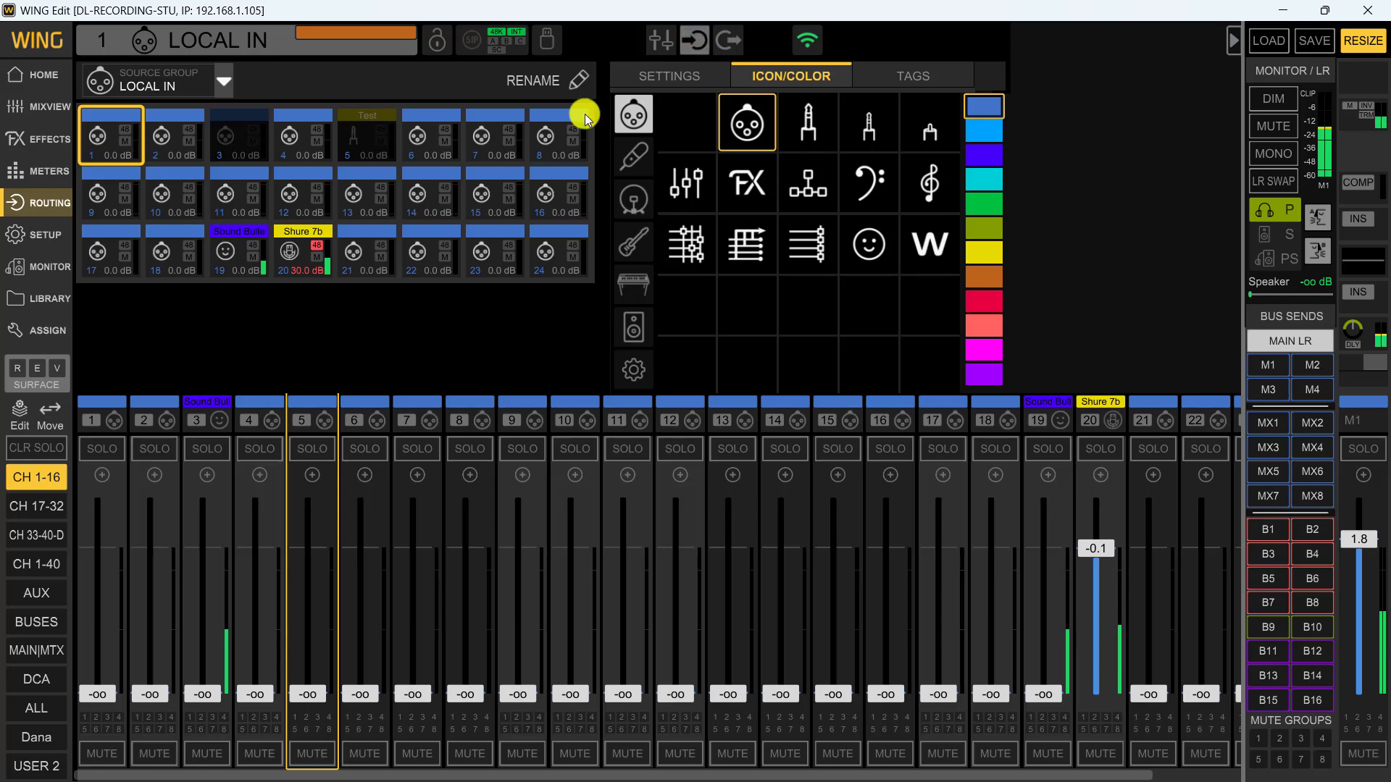
{"action": "left_click", "coordinate": [567, 79]}
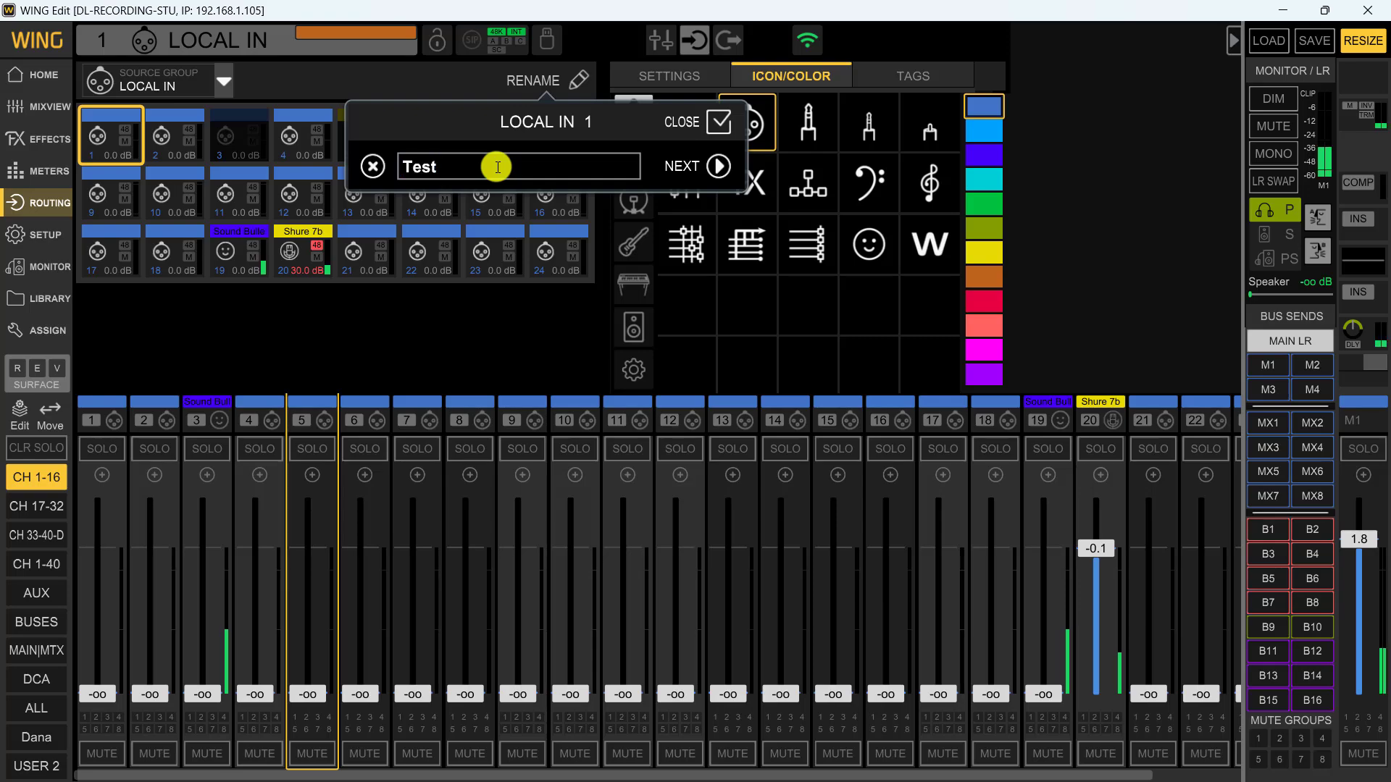
{"action": "left_click", "coordinate": [716, 117]}
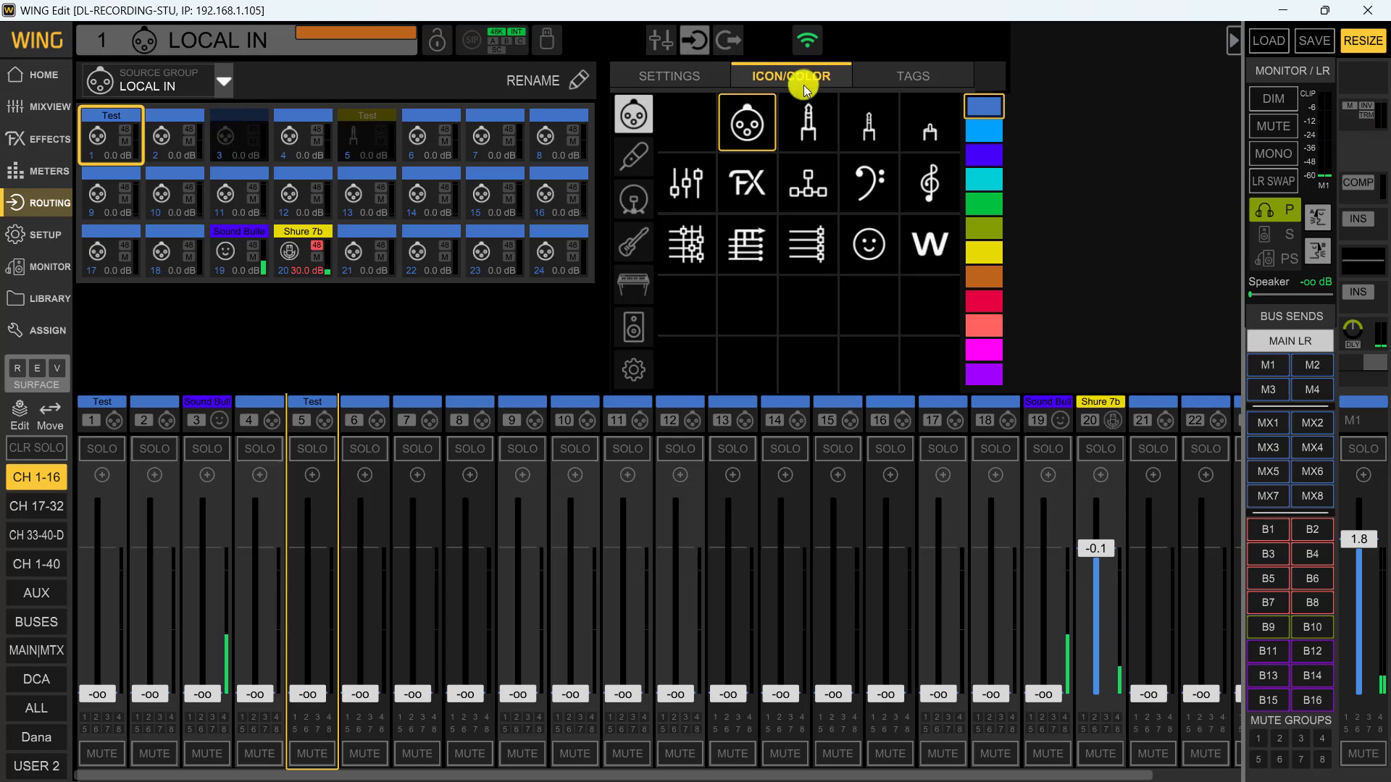
{"action": "left_click", "coordinate": [984, 207]}
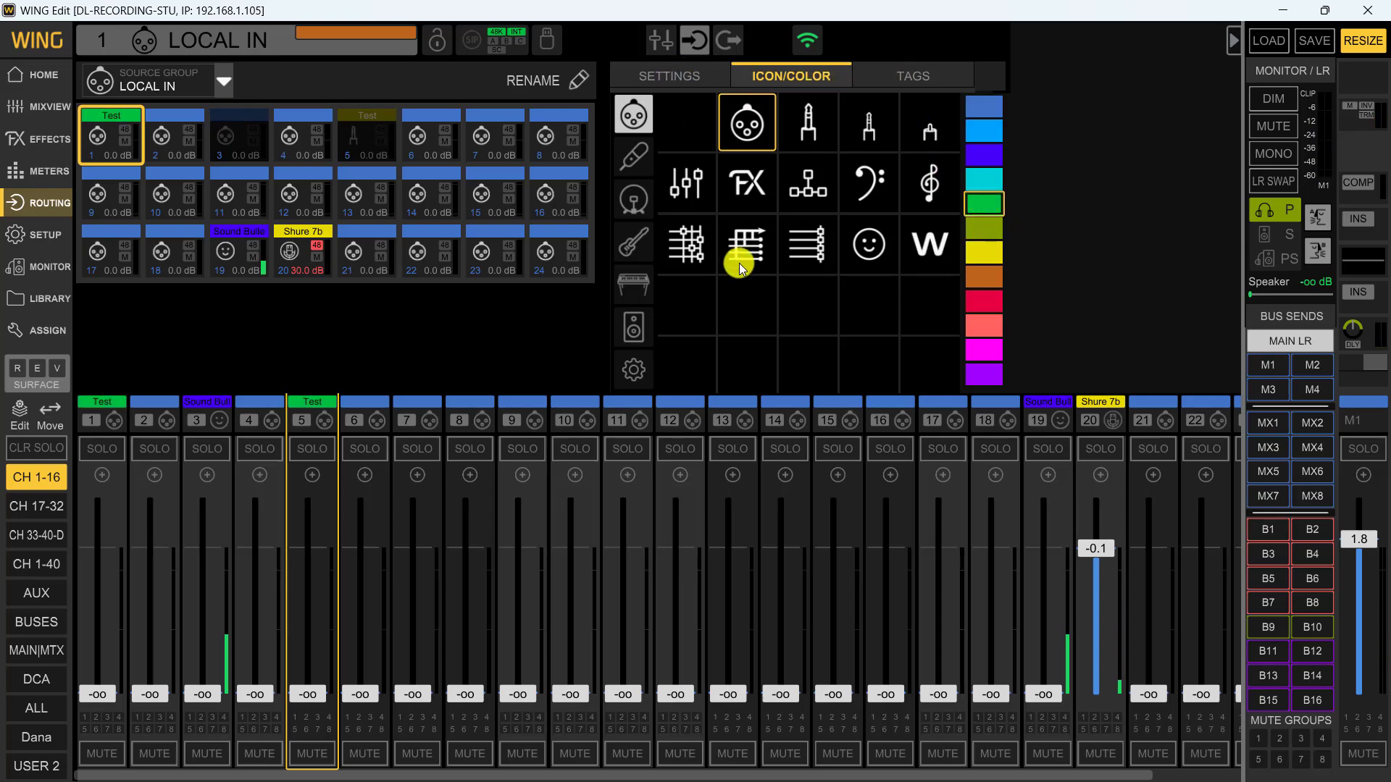
{"action": "left_click", "coordinate": [746, 243]}
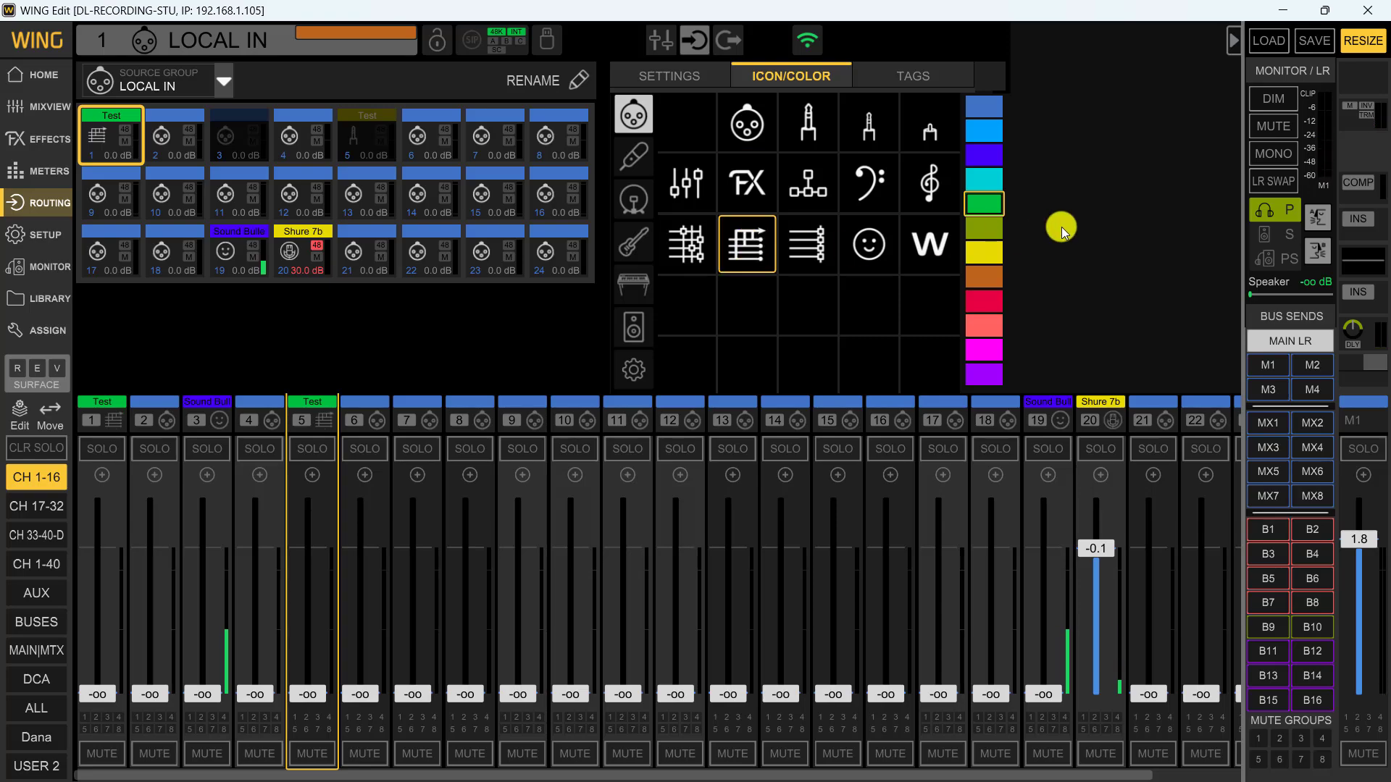
Set the main input of channel 6 to the Test source (Local In 1) and return to the Local In source routing
{"action": "left_click", "coordinate": [100, 404]}
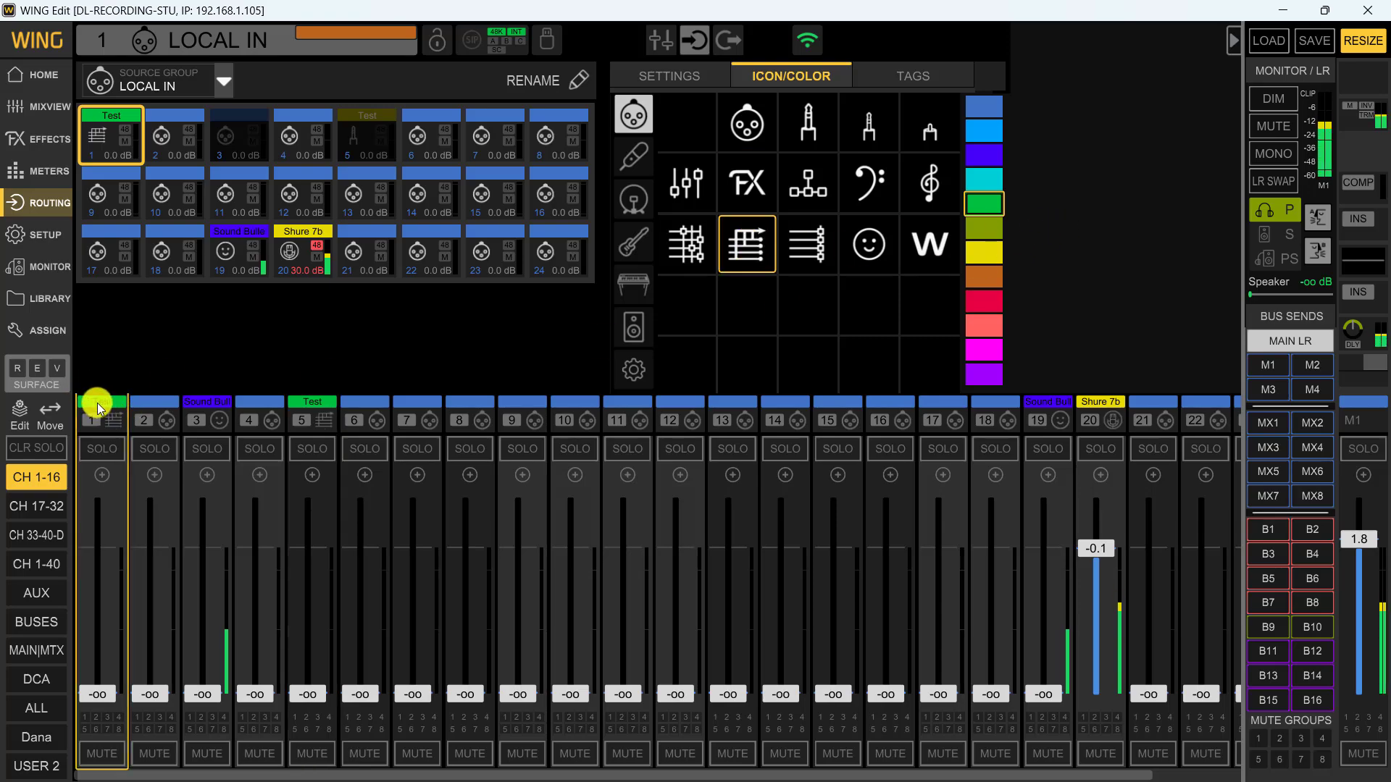
{"action": "left_click", "coordinate": [375, 403]}
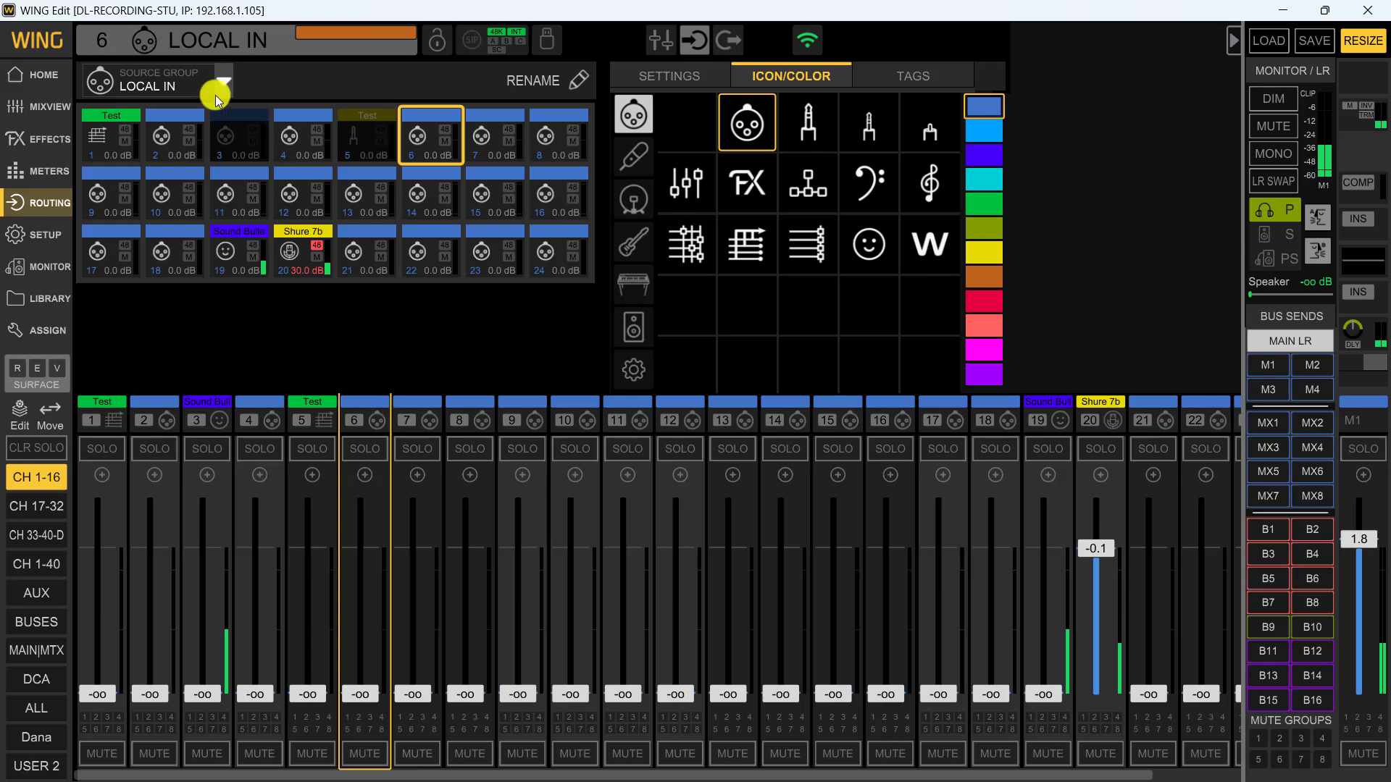
{"action": "left_click", "coordinate": [45, 77]}
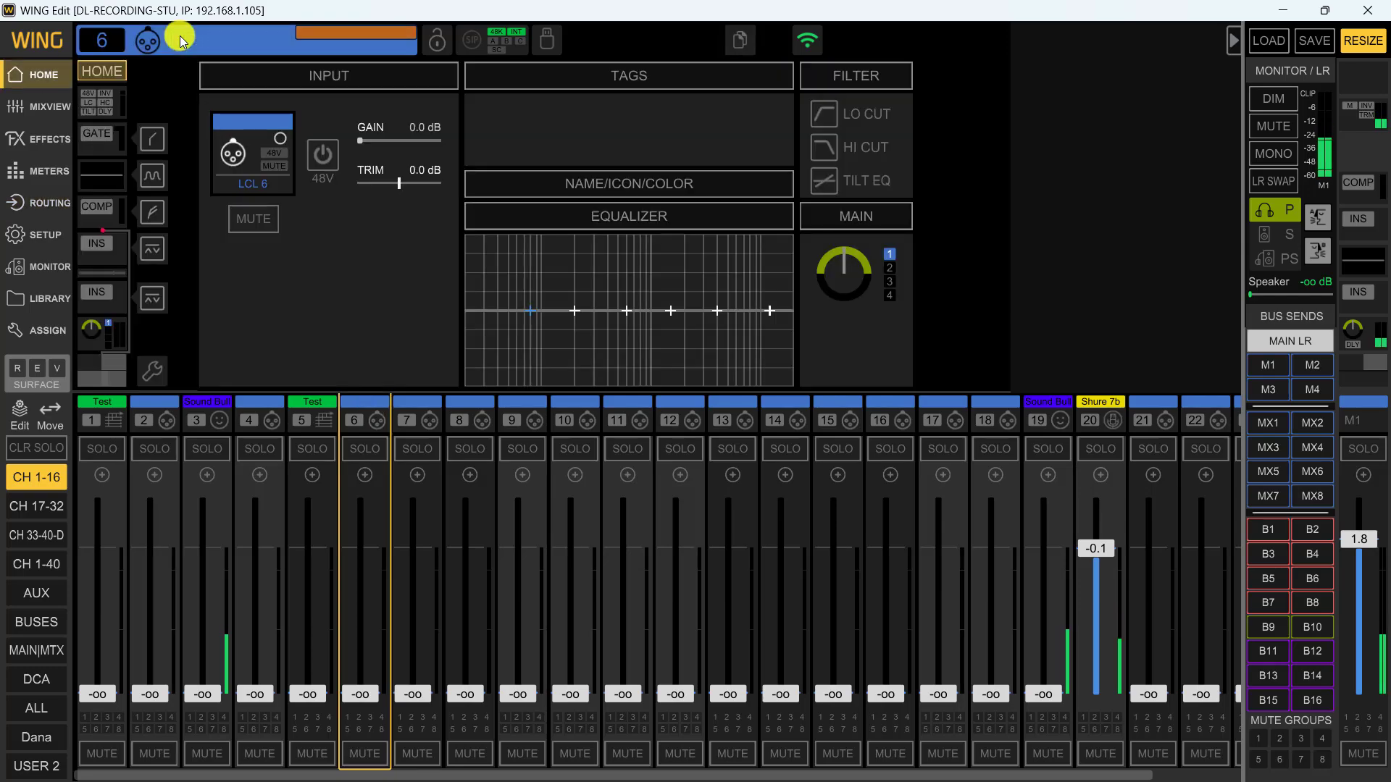
{"action": "left_click", "coordinate": [262, 154]}
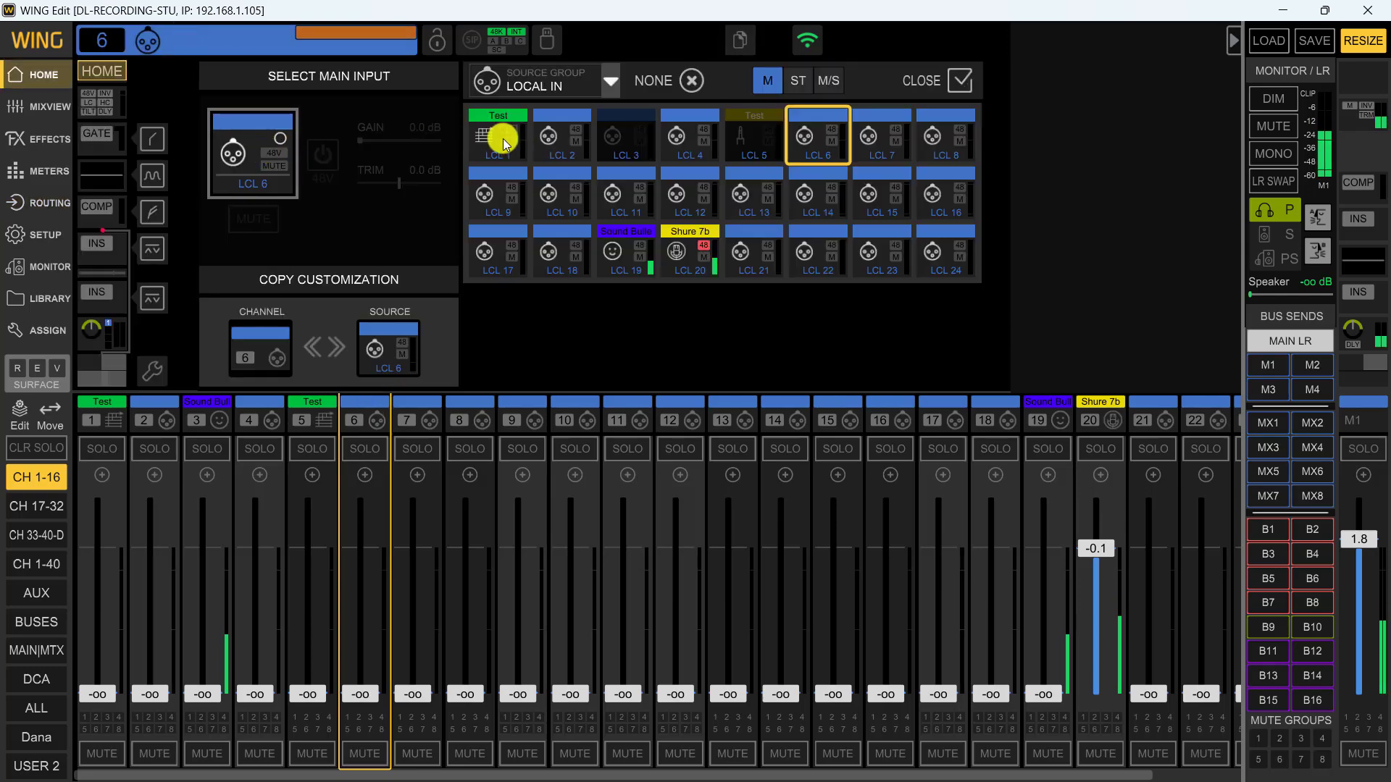
{"action": "left_click", "coordinate": [500, 138]}
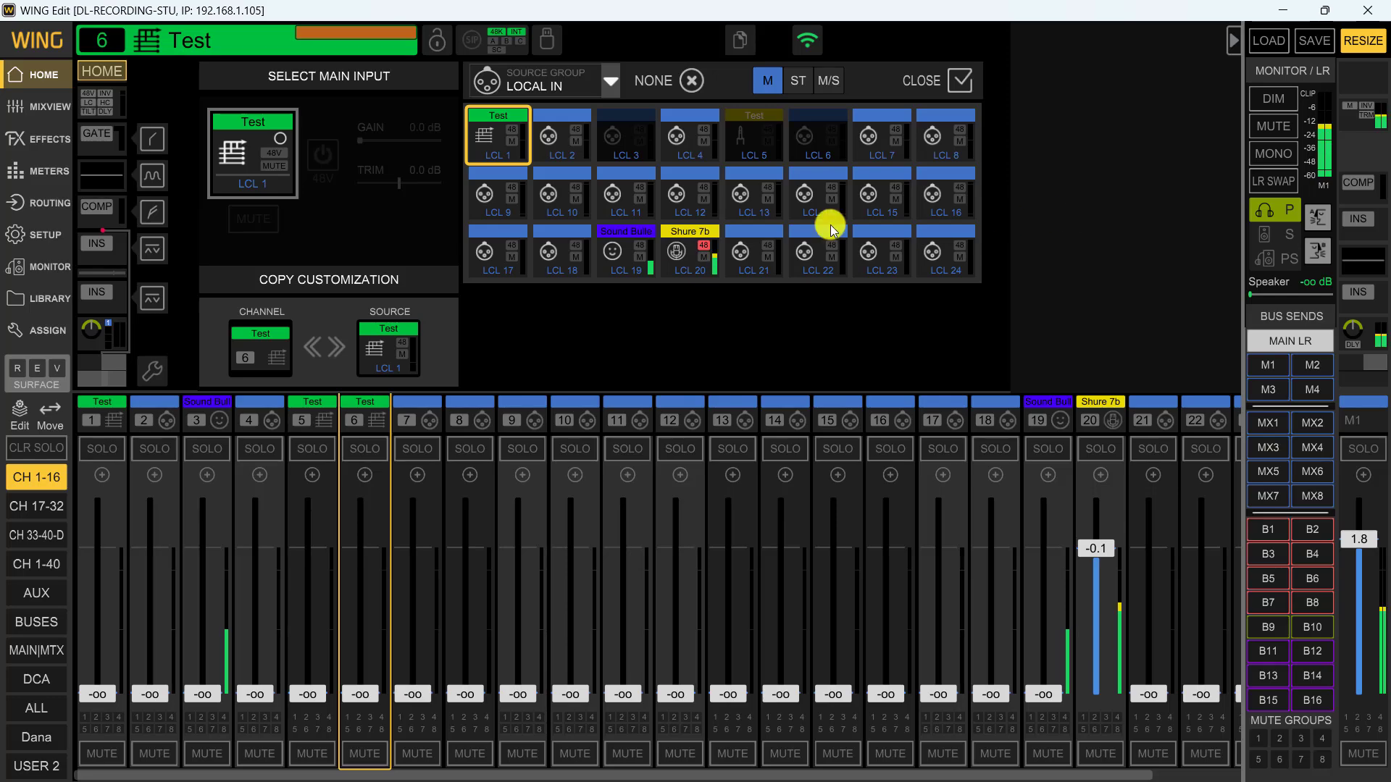
{"action": "left_click", "coordinate": [39, 201]}
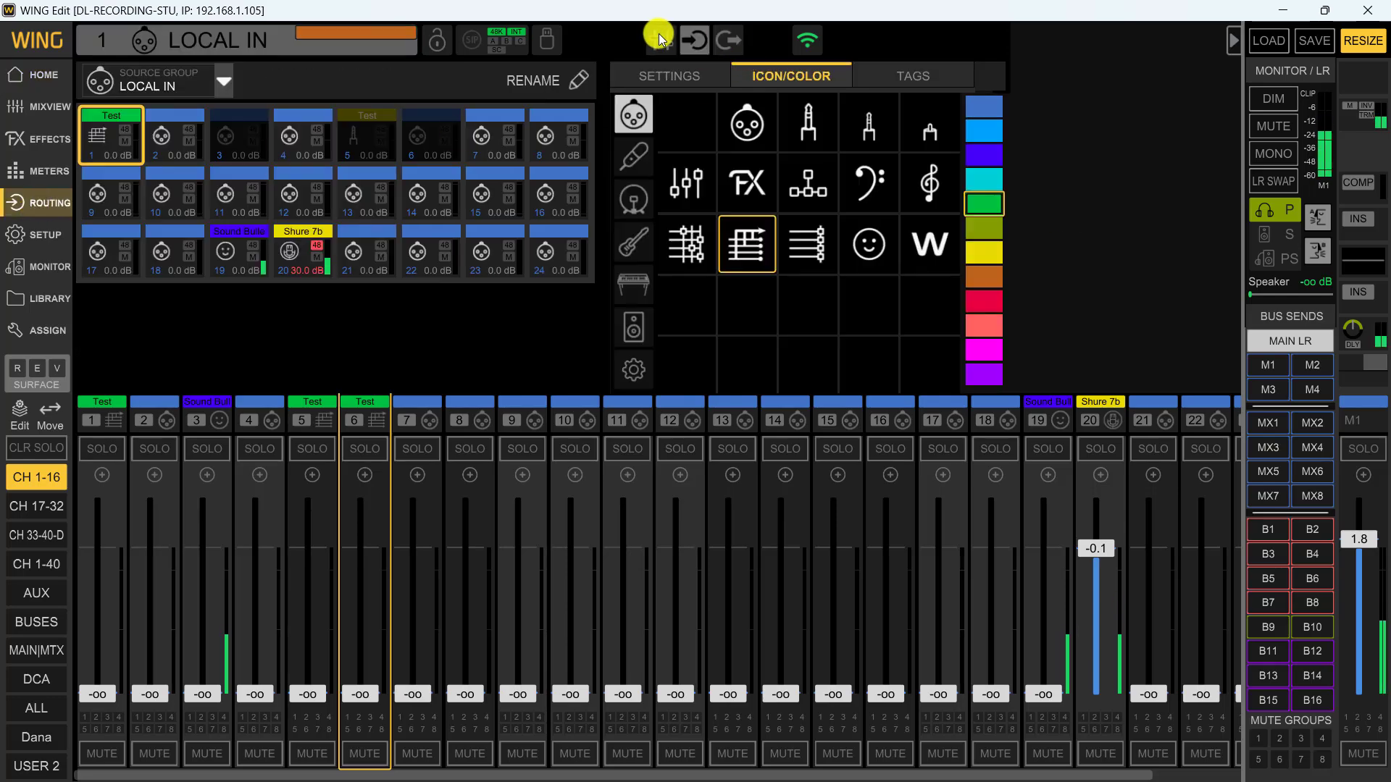